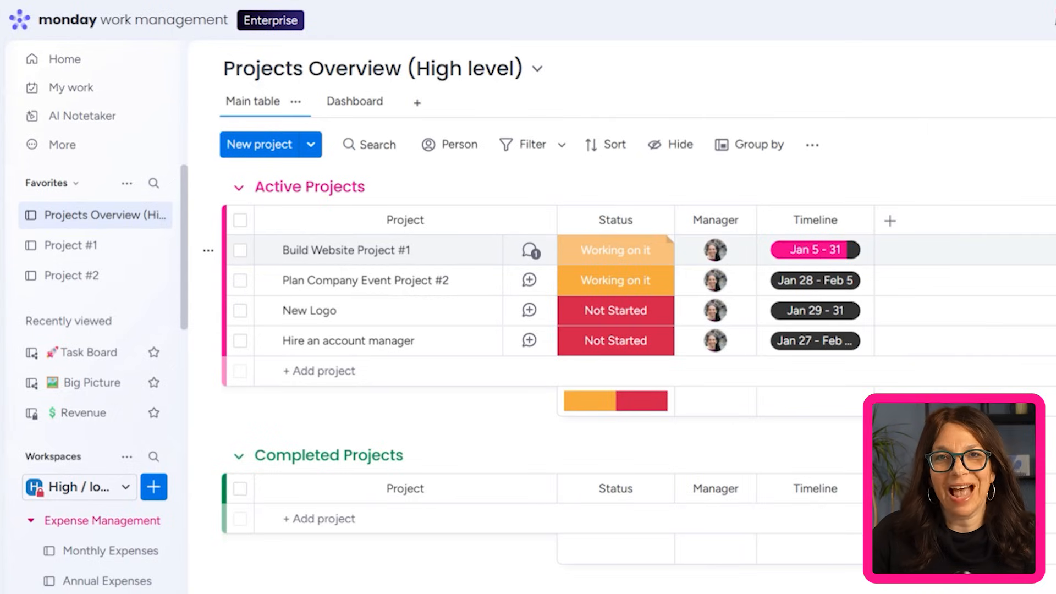
# Step: Review the tasks on the Project #1 and Project #2 boards and return to the Projects Overview (High level) board
pyautogui.click(77, 252)
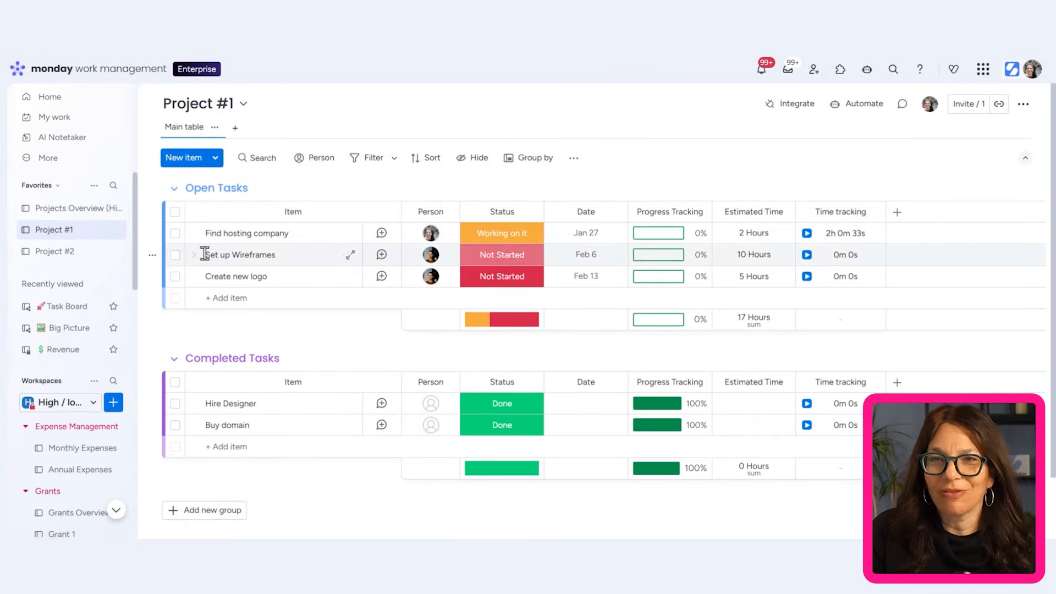
pyautogui.click(65, 261)
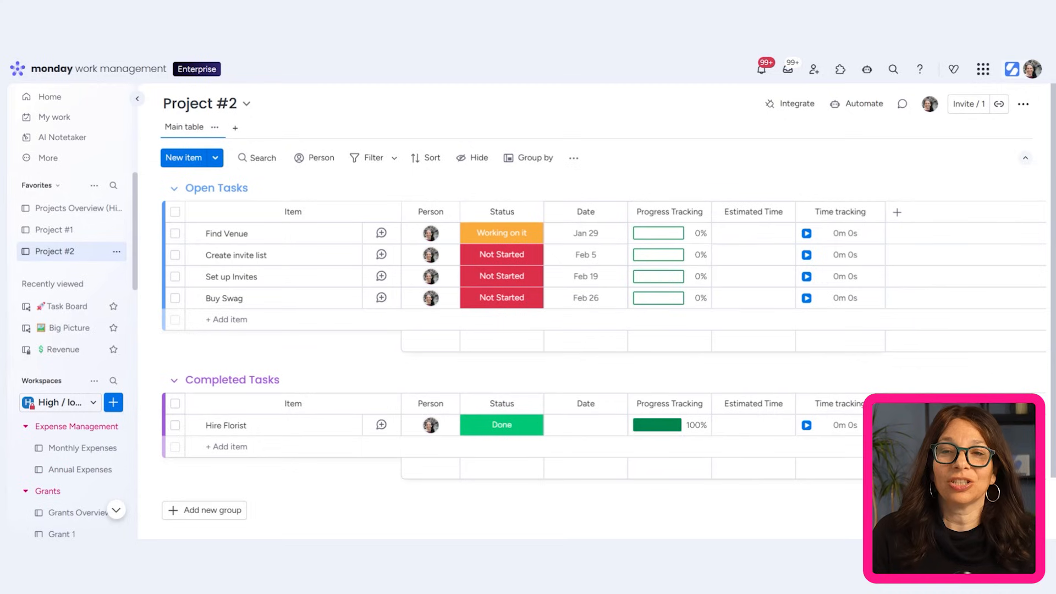
pyautogui.click(67, 210)
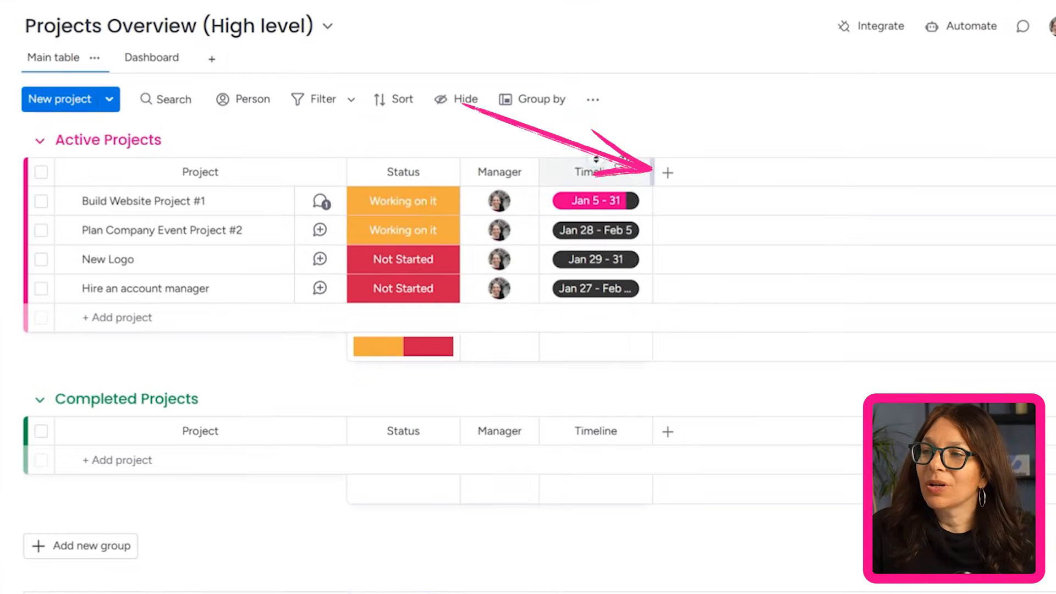
# Step: Add a Connect boards column to Projects Overview (High level), linked to the Project #2 and Project #1 boards with a two-way connection
pyautogui.click(668, 175)
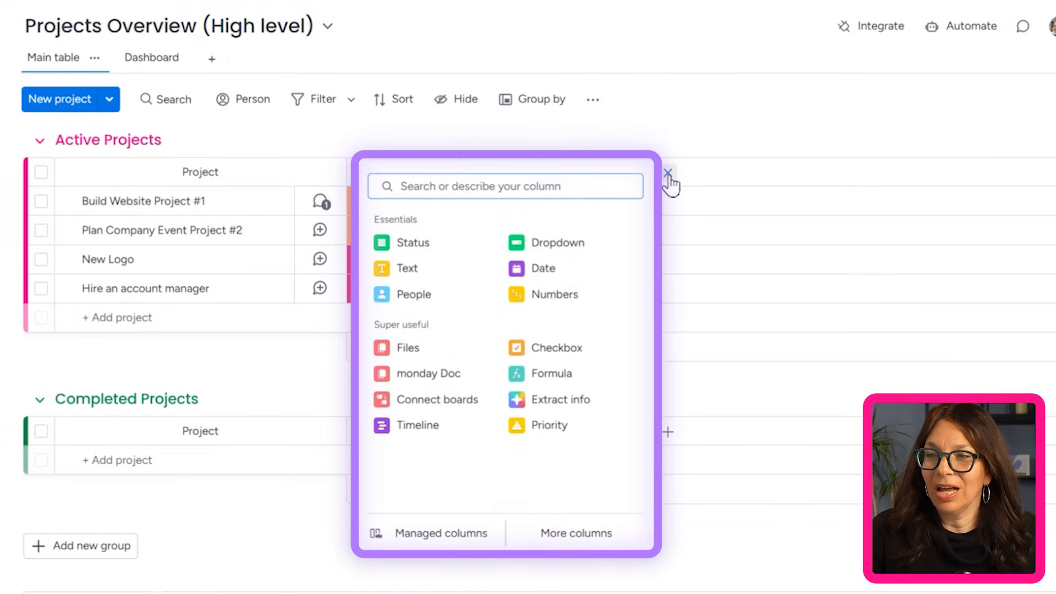
pyautogui.click(432, 409)
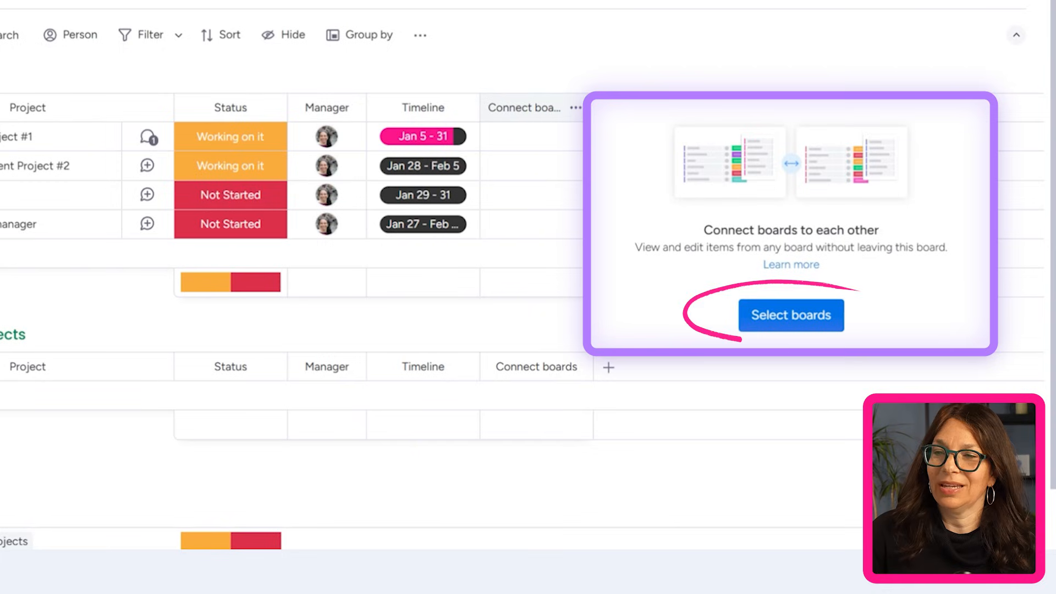
pyautogui.click(800, 325)
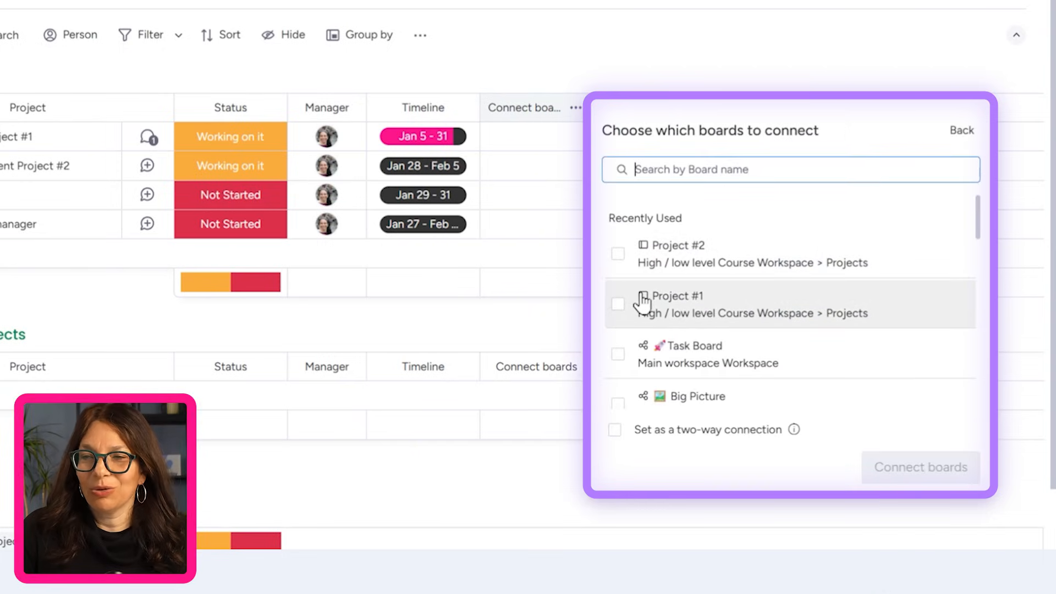
pyautogui.click(618, 256)
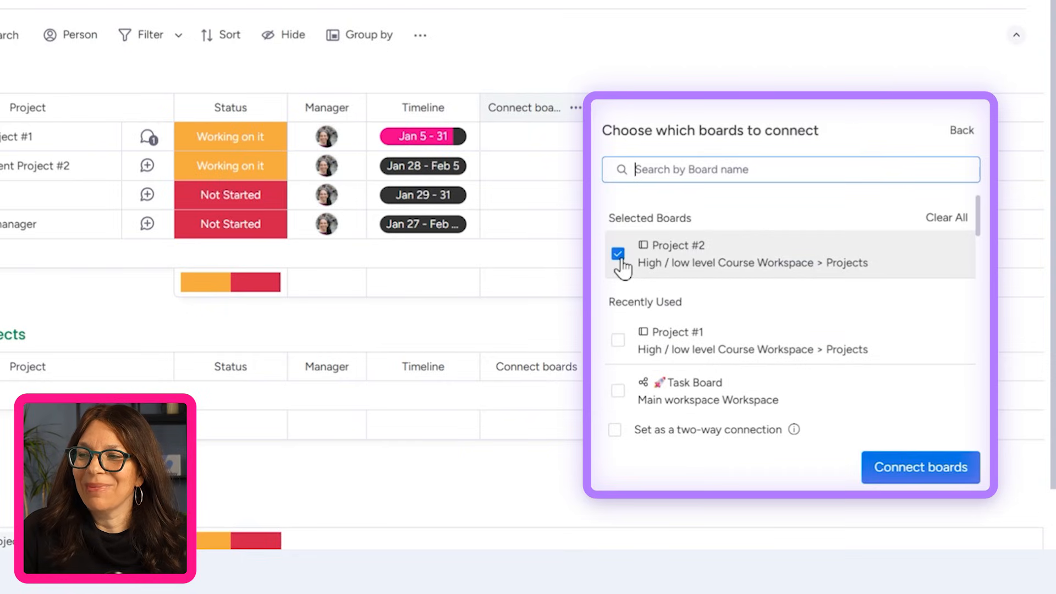
pyautogui.click(619, 342)
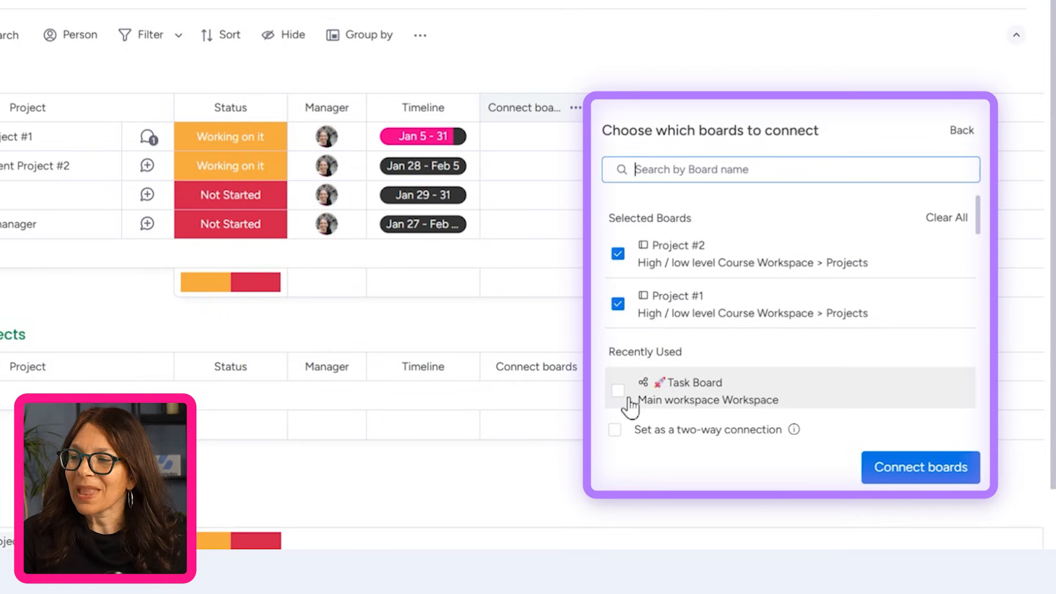
pyautogui.click(615, 433)
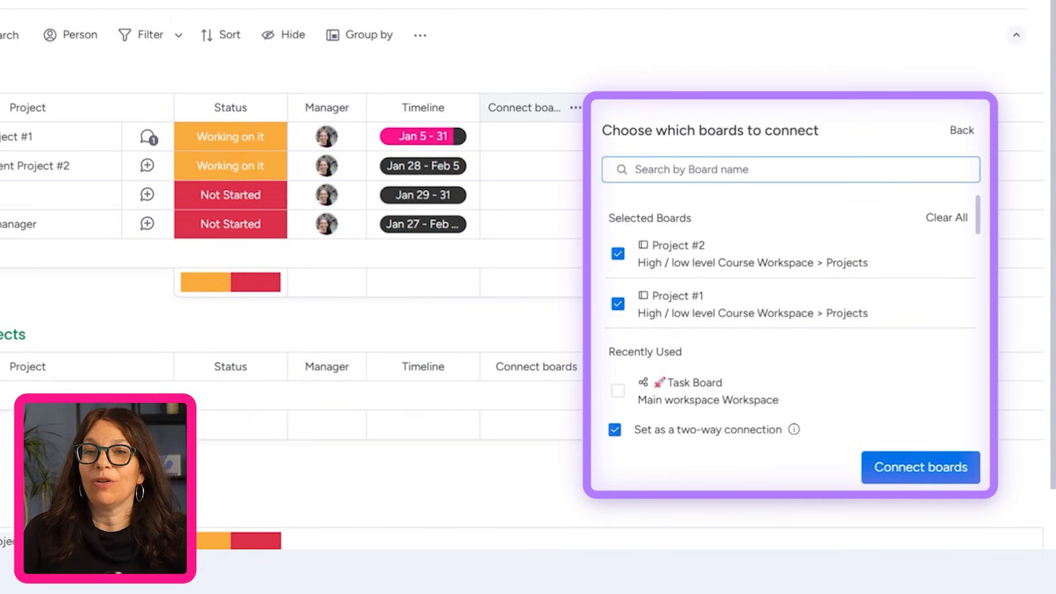
pyautogui.click(949, 476)
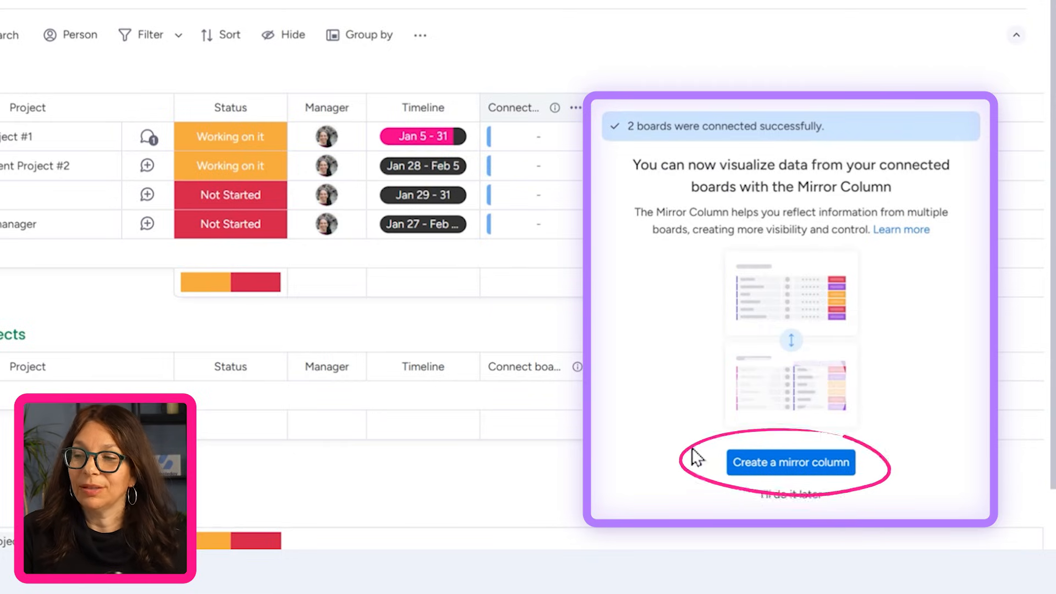
# Step: Create a mirror column that reflects the Status column of both connected boards
pyautogui.click(775, 469)
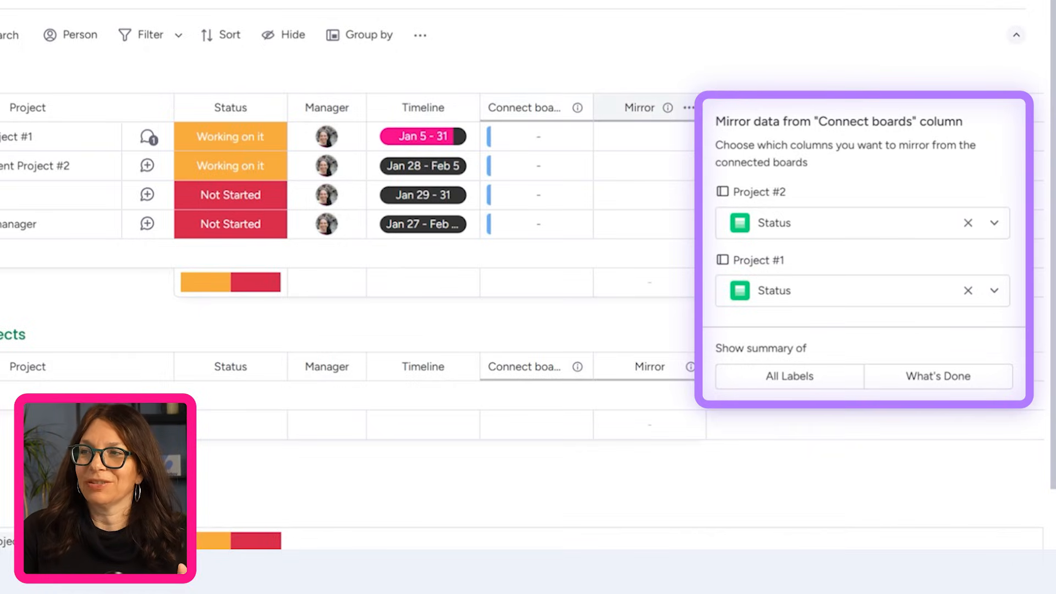
pyautogui.click(572, 44)
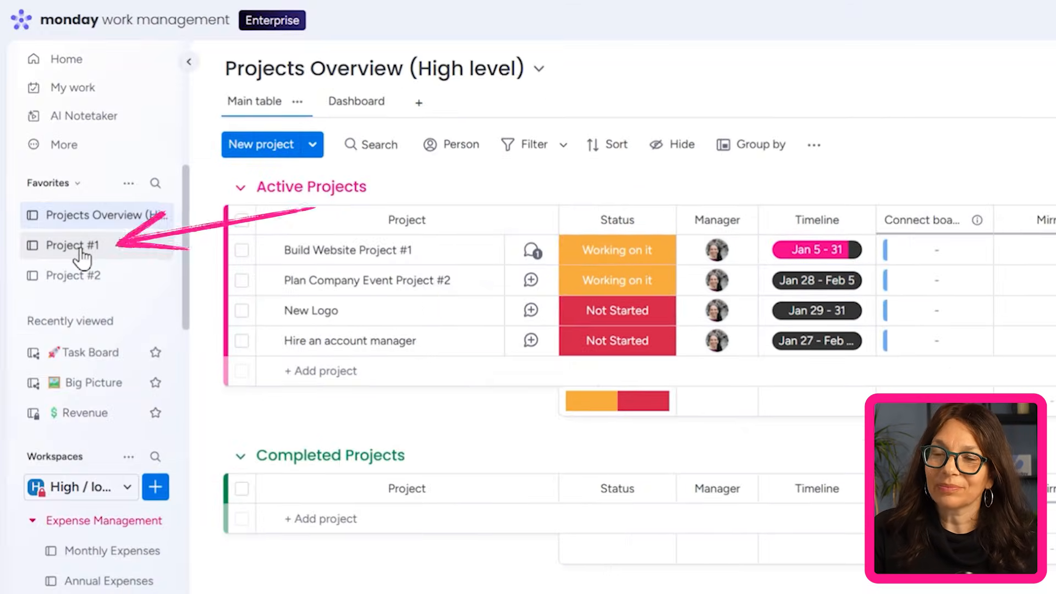
# Step: Inspect the new link column on the Project #1 and Project #2 boards and return to Projects Overview (High level)
pyautogui.click(82, 252)
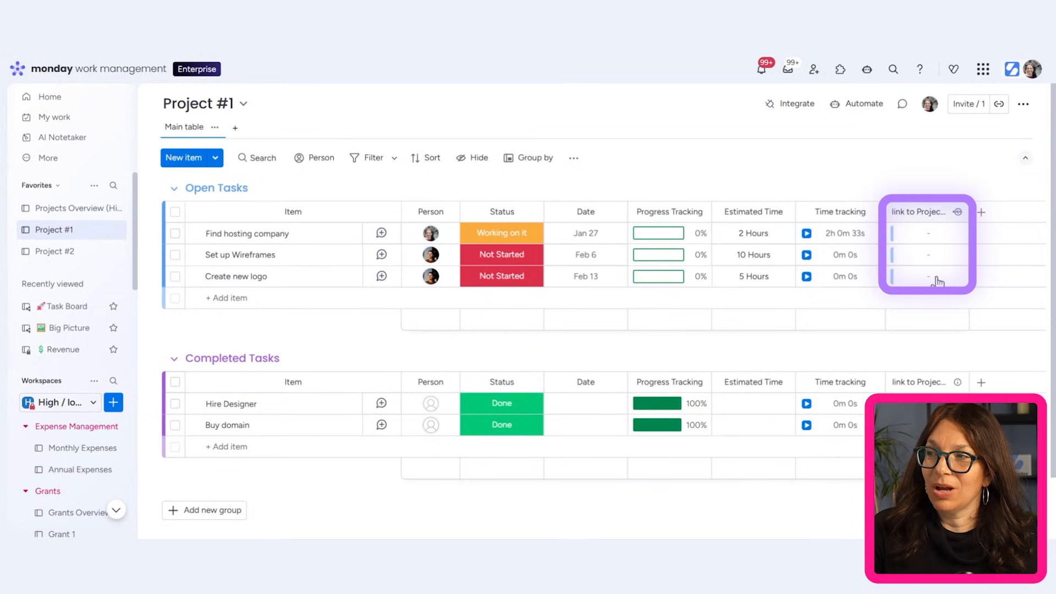
pyautogui.click(37, 258)
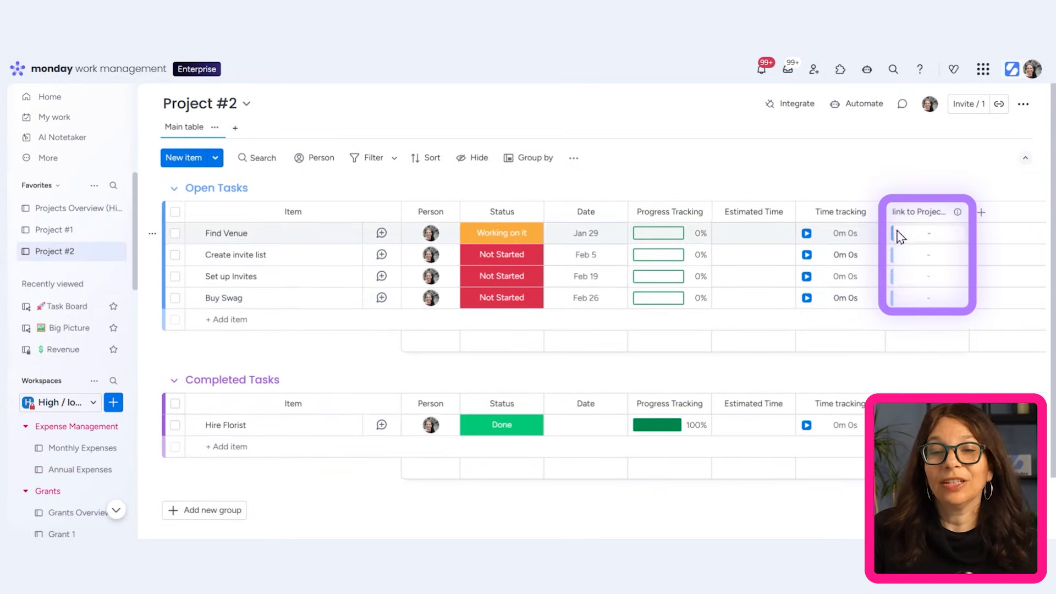
pyautogui.click(48, 215)
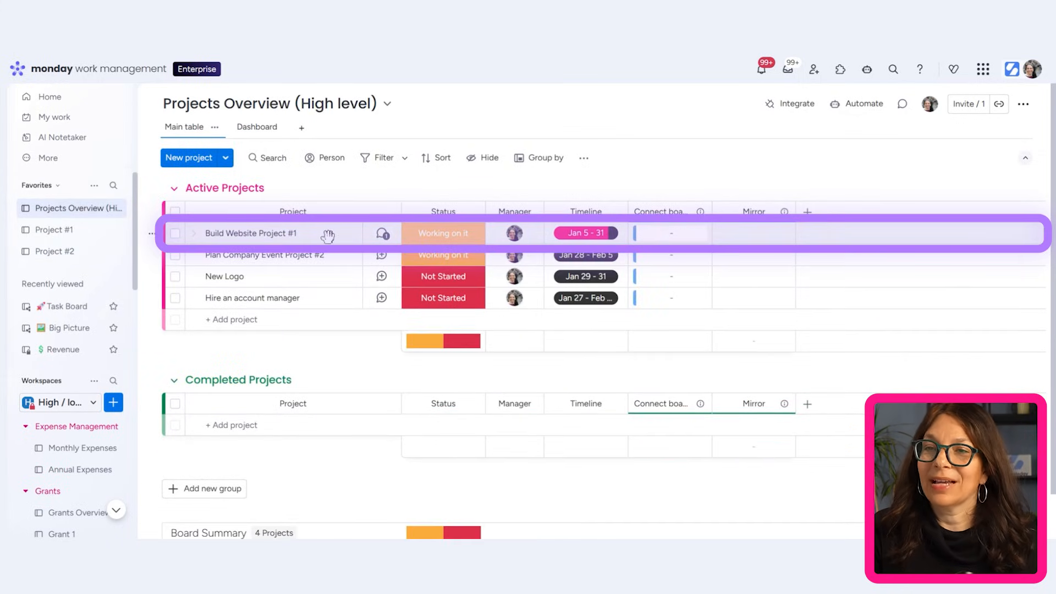
# Step: Connect Build Website Project #1 to the Project #1 board's items Find hosting company, Set up Wireframes and Create new logo
pyautogui.click(670, 235)
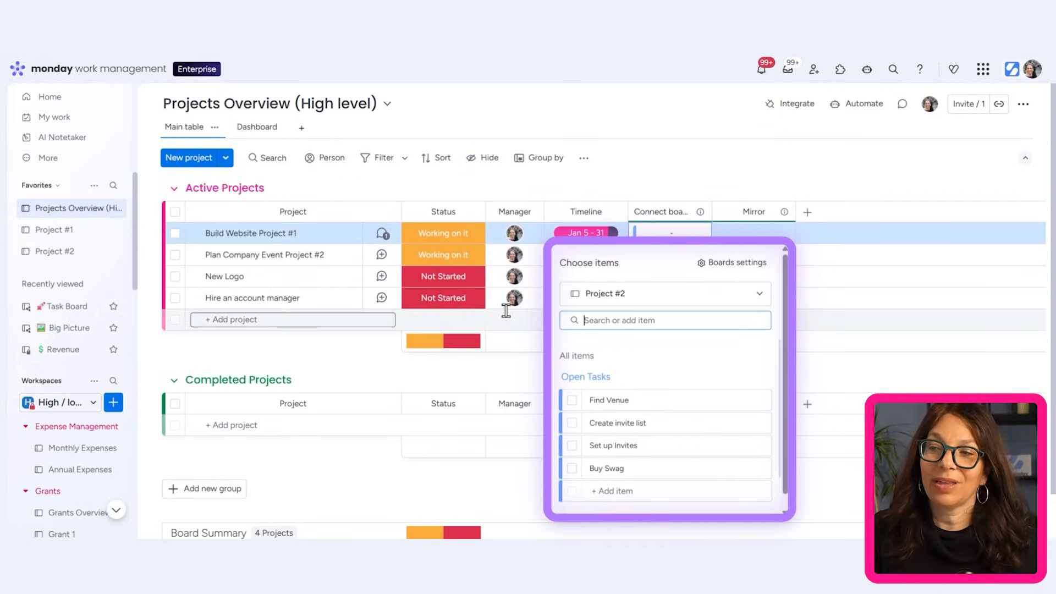
pyautogui.click(759, 295)
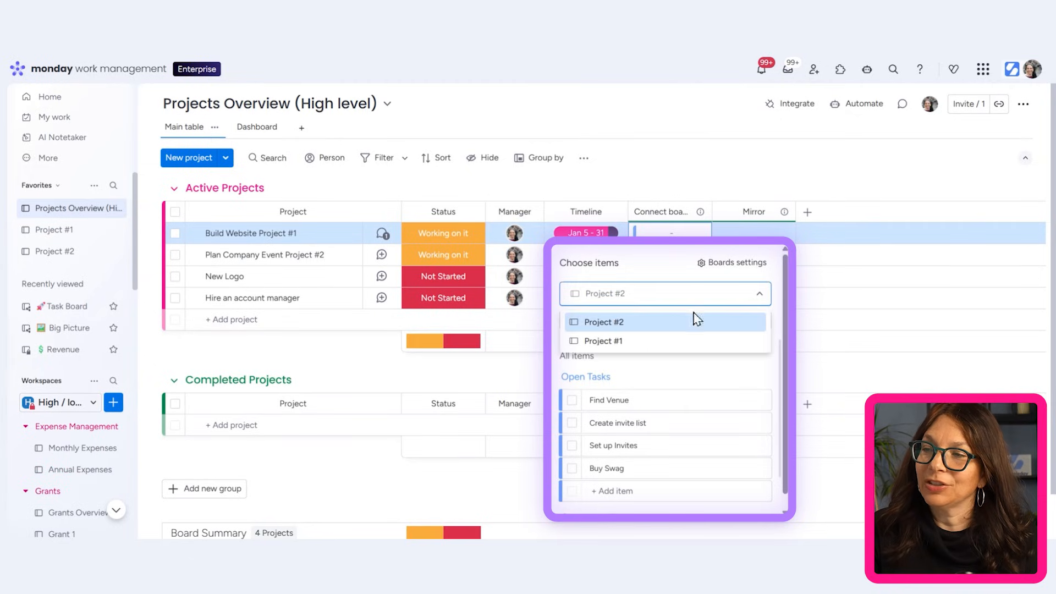
pyautogui.click(621, 342)
pyautogui.click(572, 401)
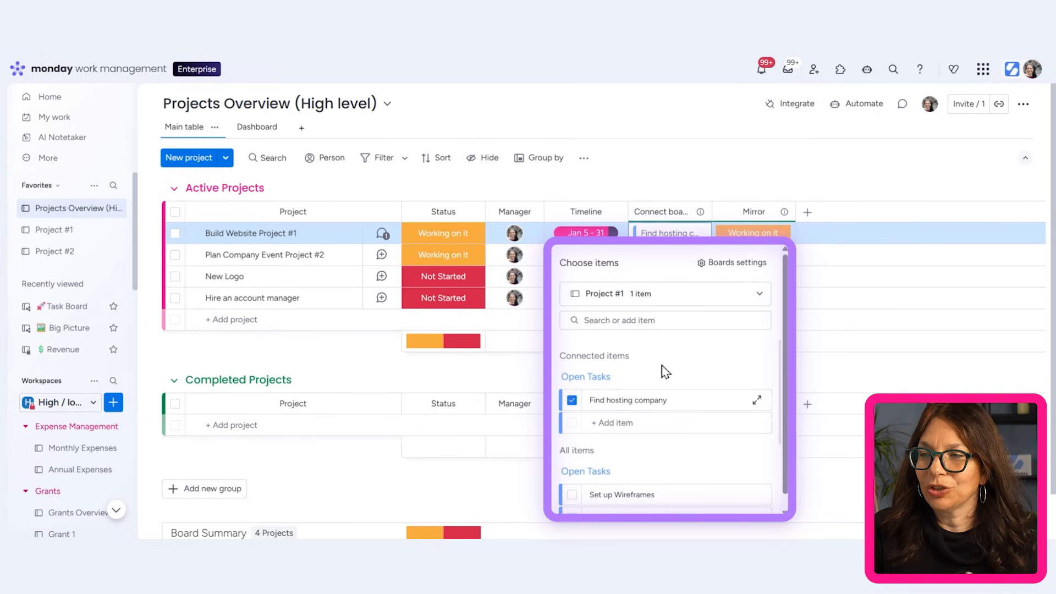
pyautogui.scroll(-1, 664, 374)
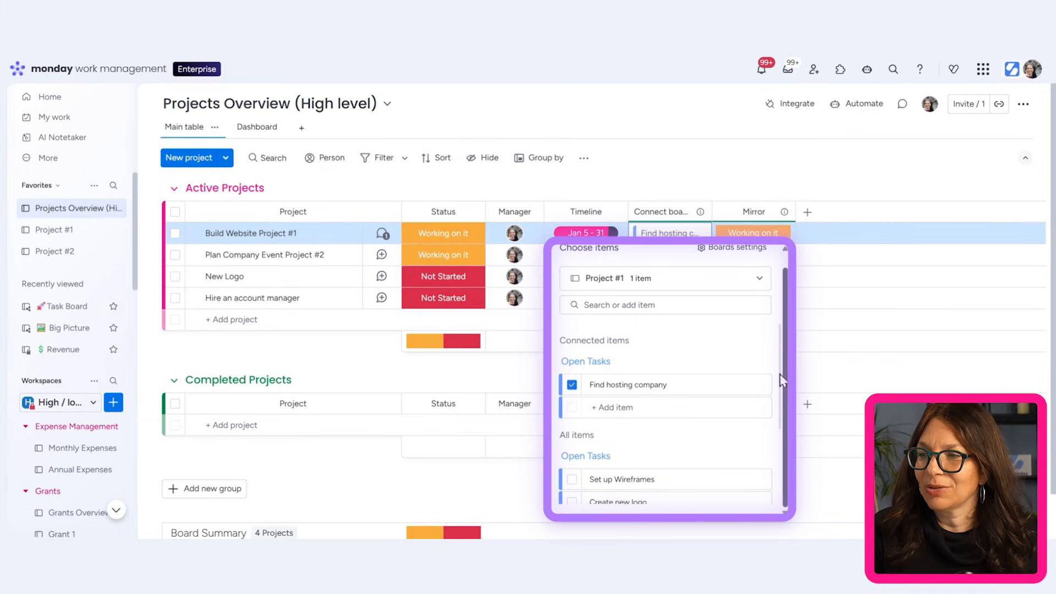
pyautogui.click(572, 479)
pyautogui.scroll(-3, 678, 394)
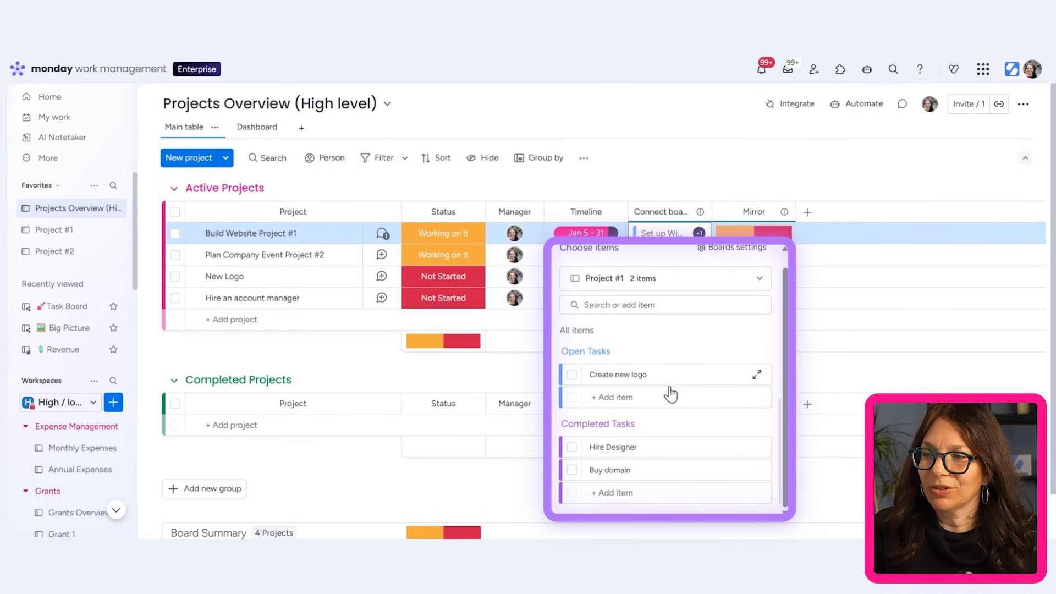
pyautogui.click(573, 380)
pyautogui.click(731, 145)
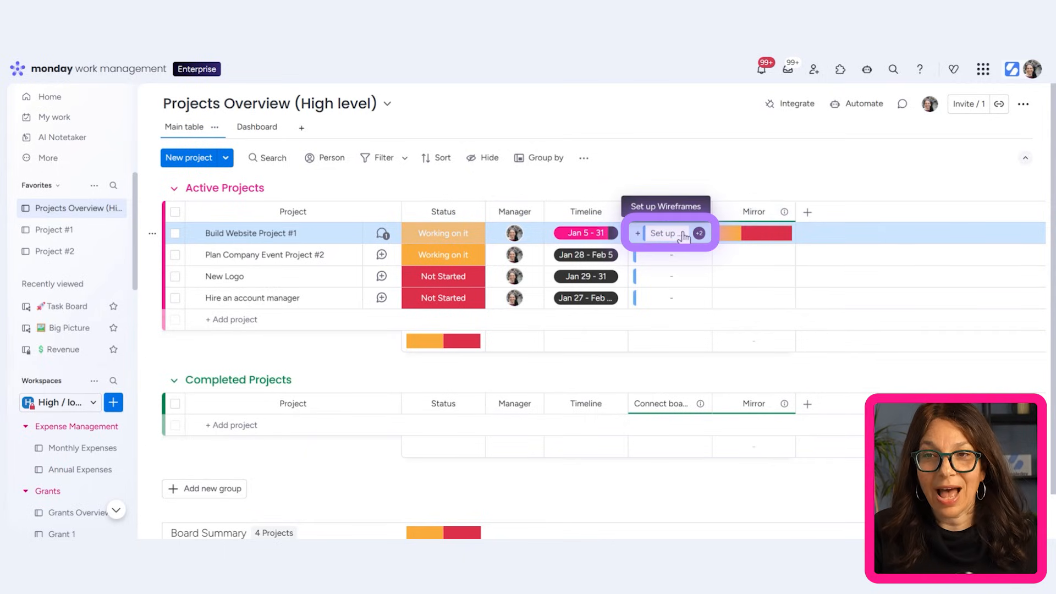
# Step: Check the link column on the Project #1 board and view the overview item linked to Find hosting company
pyautogui.click(51, 234)
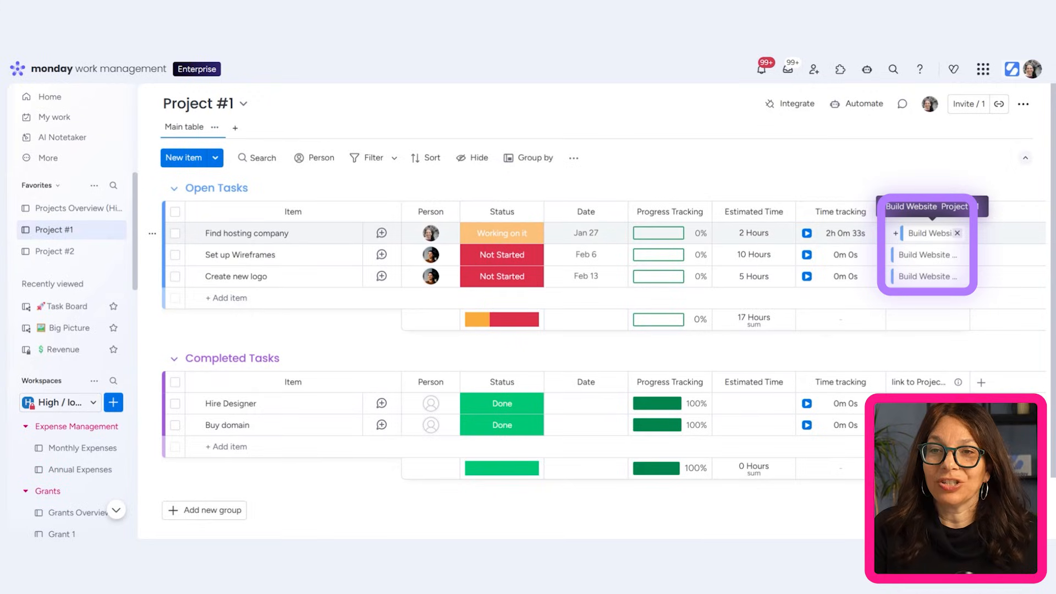
pyautogui.click(928, 234)
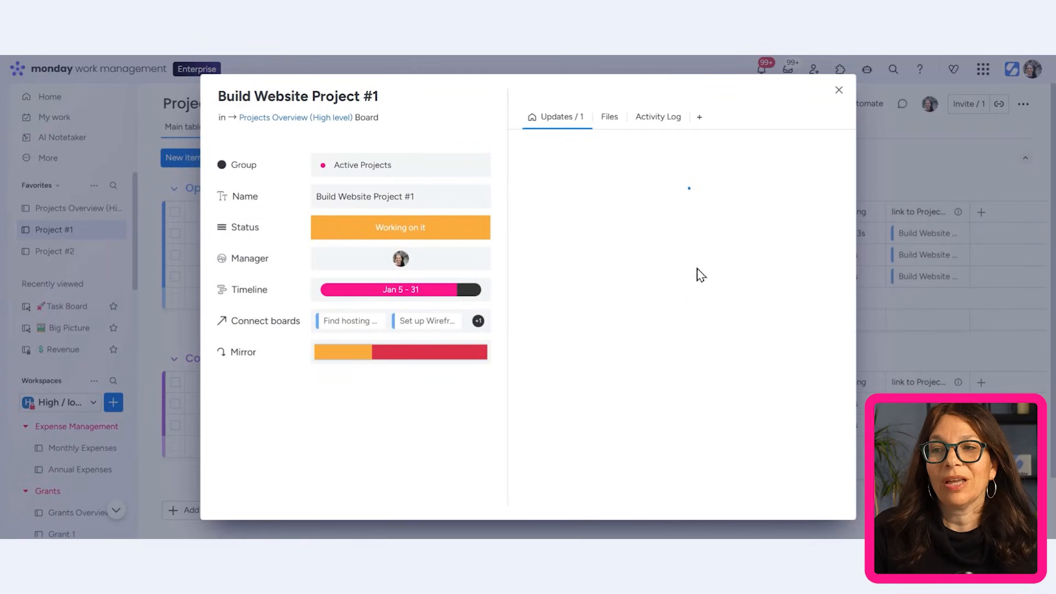
pyautogui.click(840, 91)
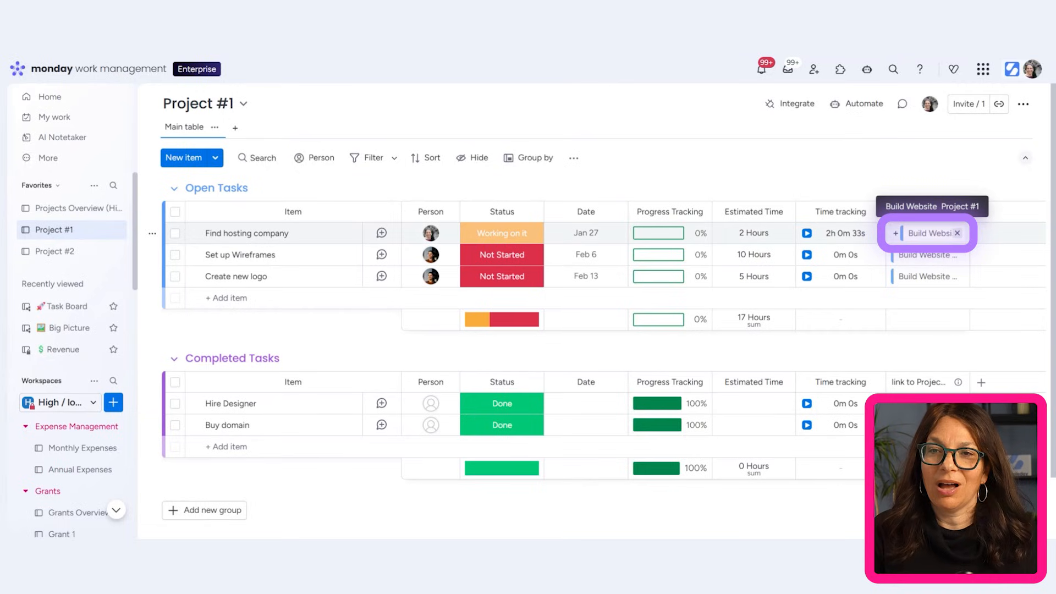
# Step: On the Project #2 board, connect the Find Venue task to Plan Company Event Project #2
pyautogui.click(52, 257)
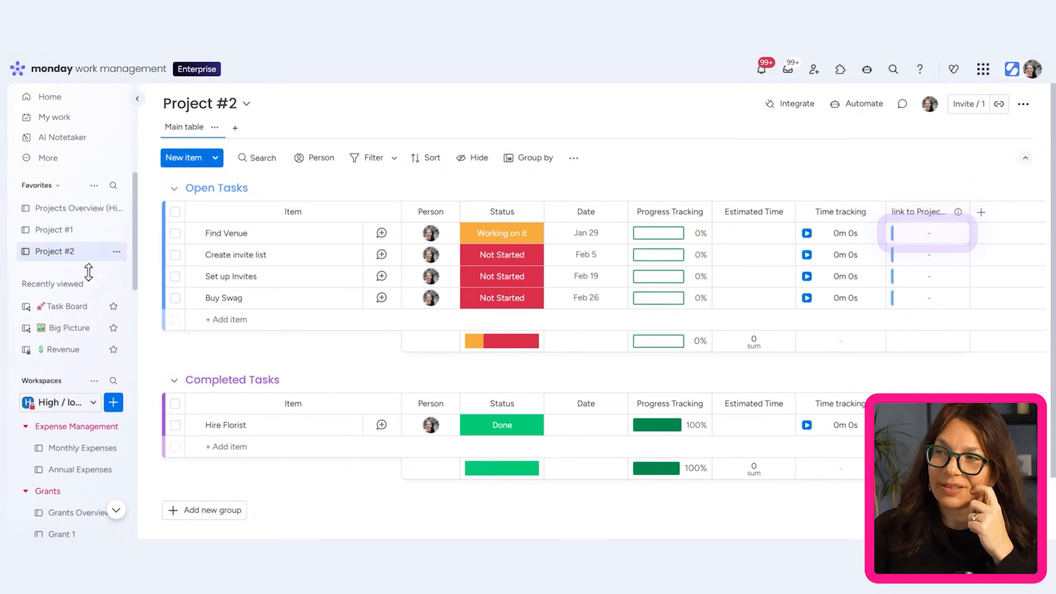
pyautogui.click(915, 234)
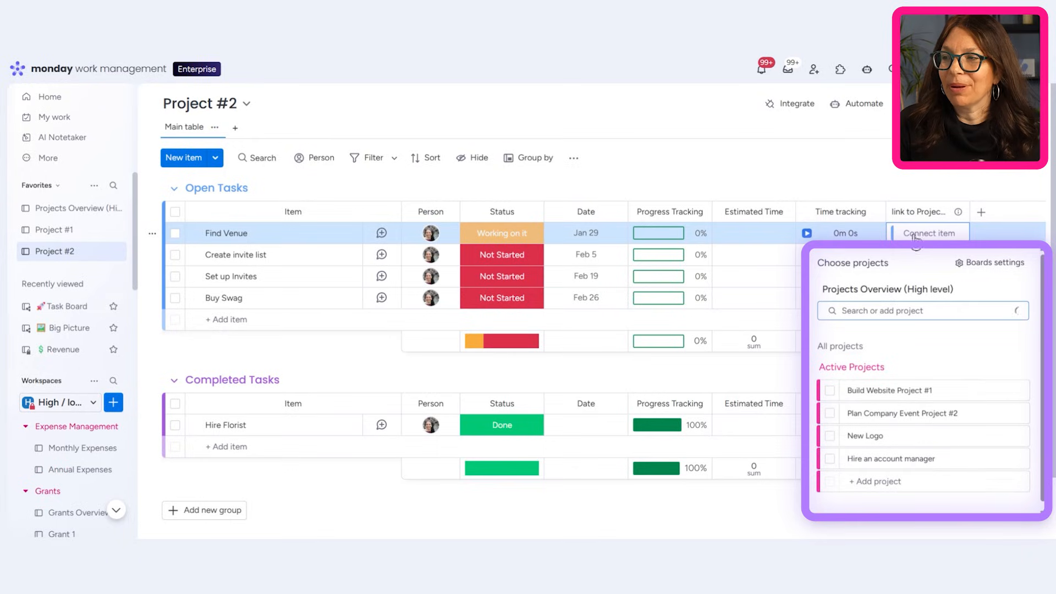
pyautogui.click(830, 413)
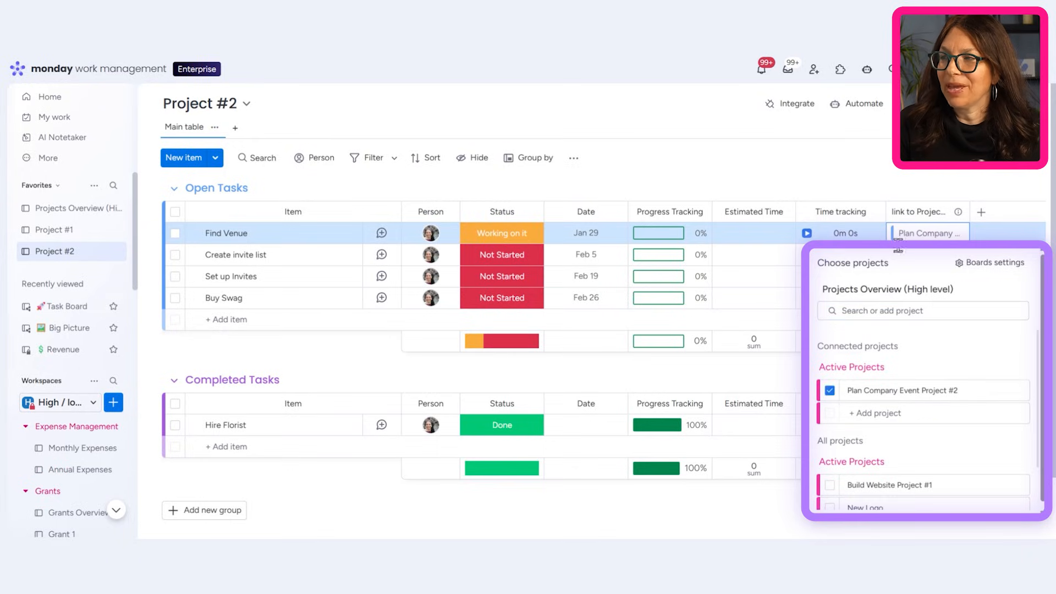
pyautogui.click(919, 197)
# Step: Select all open tasks on the Project #2 board and connect them to Plan Company Event Project #2 in one go
pyautogui.click(175, 220)
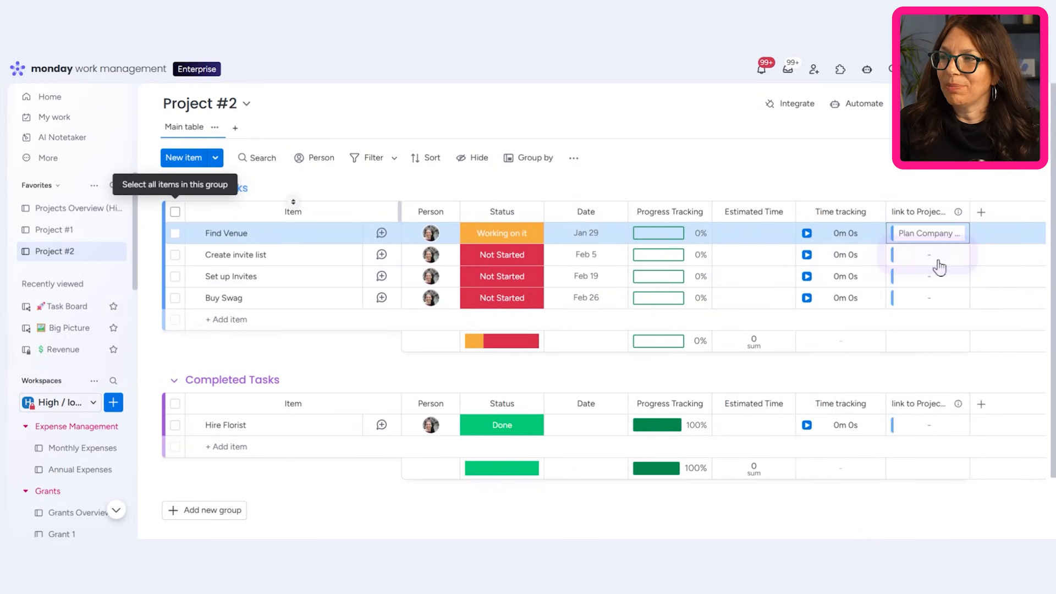
pyautogui.click(927, 254)
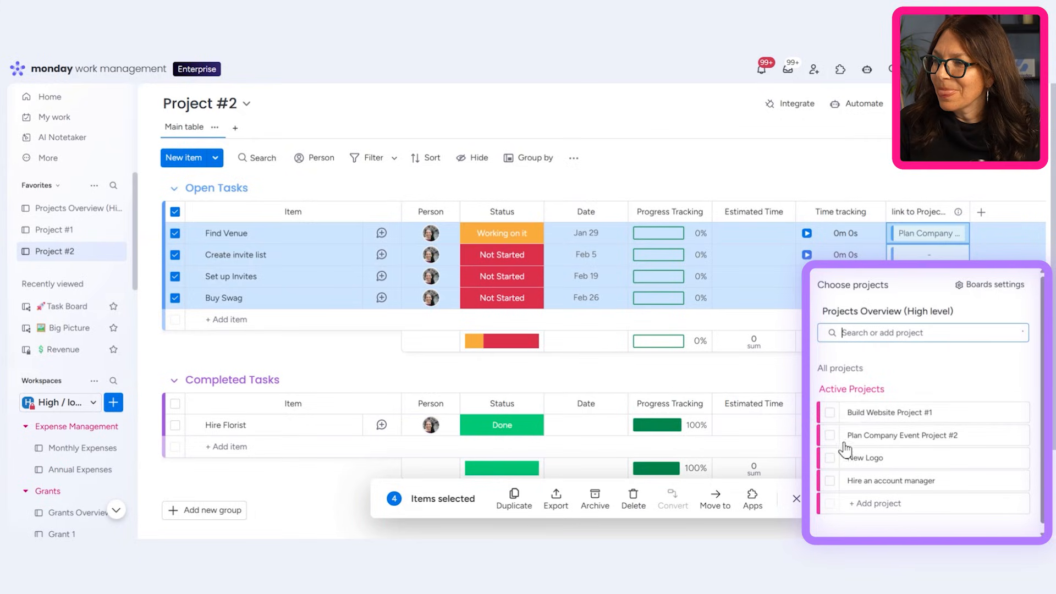
pyautogui.click(830, 435)
pyautogui.click(877, 171)
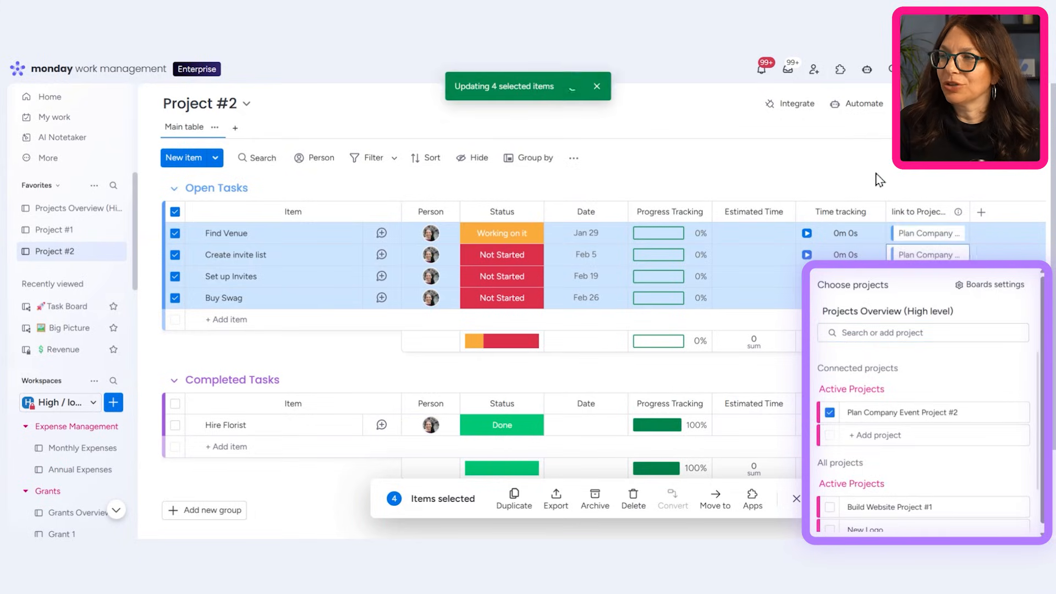
# Step: Return to Projects Overview (High level) and check the connected items and mirrored statuses of both active projects
pyautogui.click(53, 211)
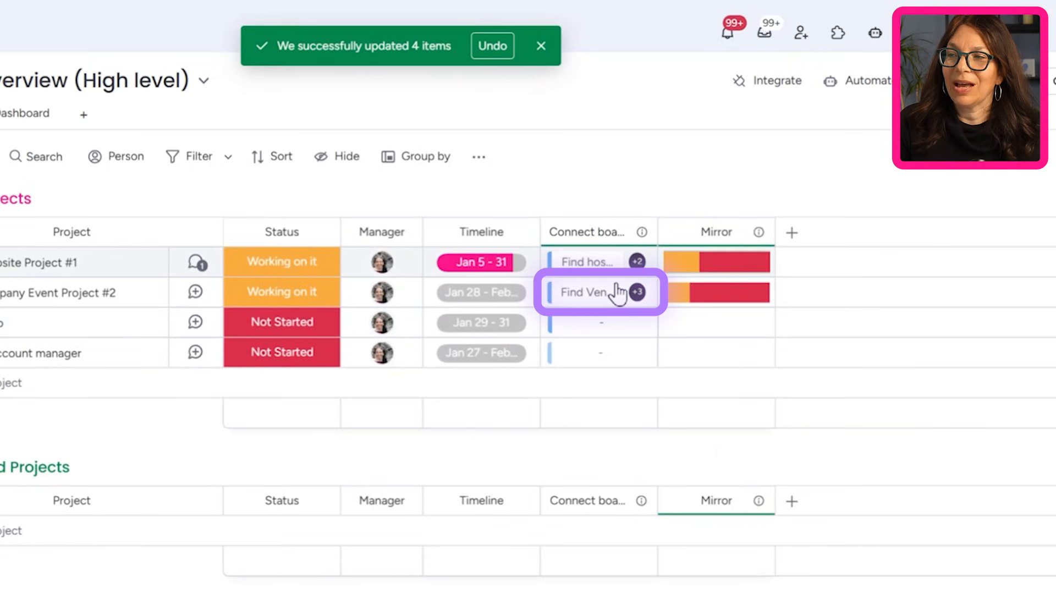
pyautogui.moveTo(638, 302)
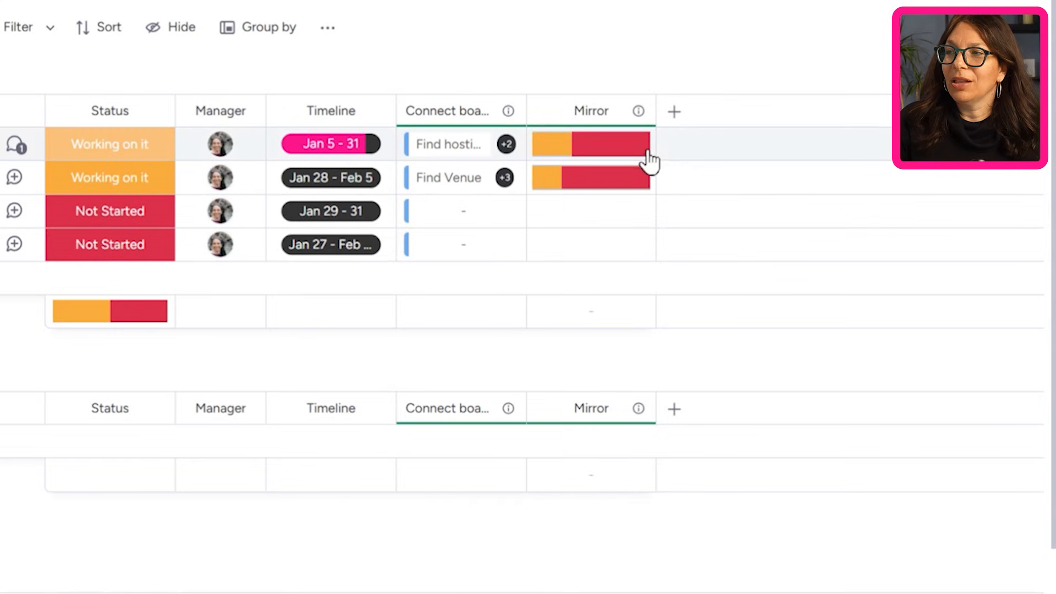
pyautogui.moveTo(638, 116)
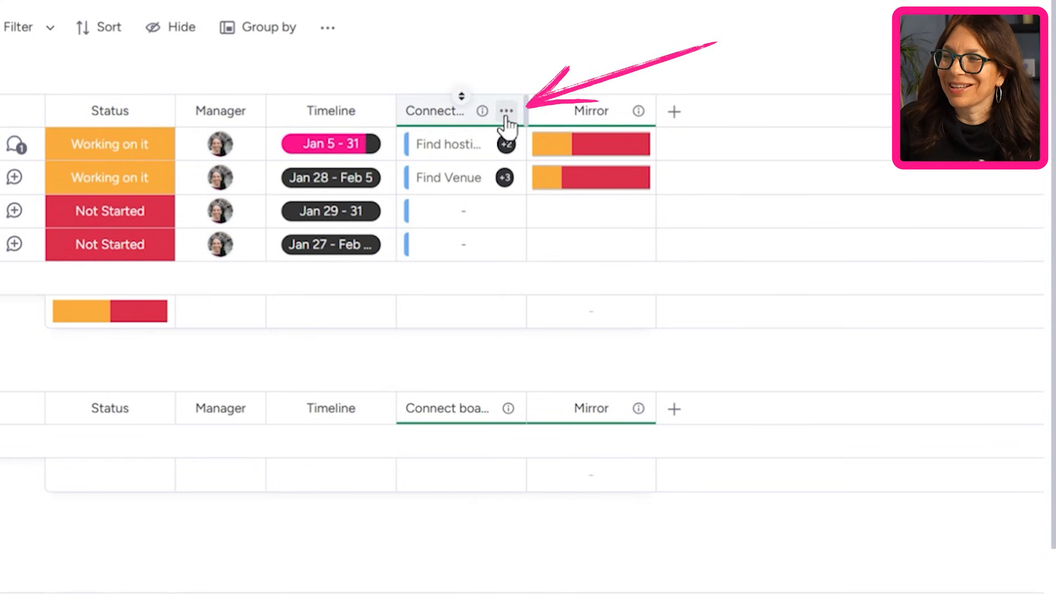
# Step: Add another mirror column to the overview board from the Connect boards column's connection settings
pyautogui.click(504, 111)
pyautogui.moveTo(593, 178)
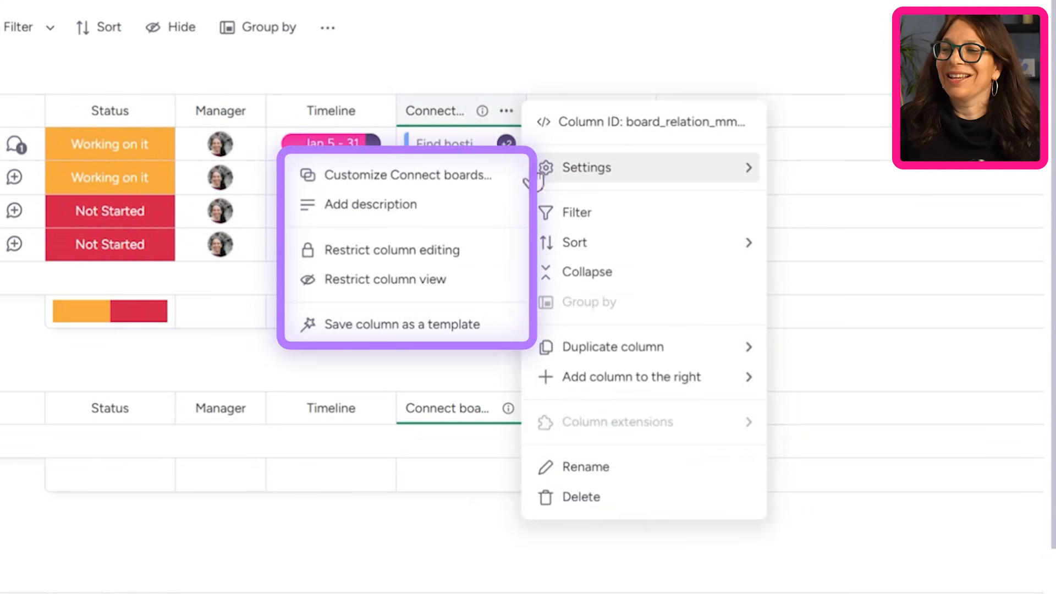
pyautogui.click(414, 177)
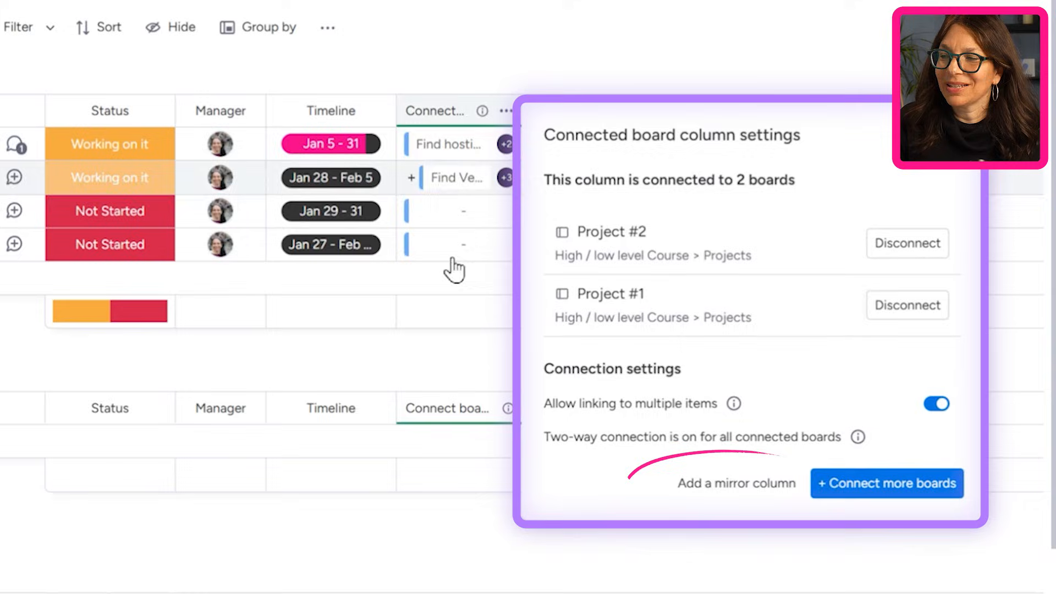
pyautogui.click(734, 486)
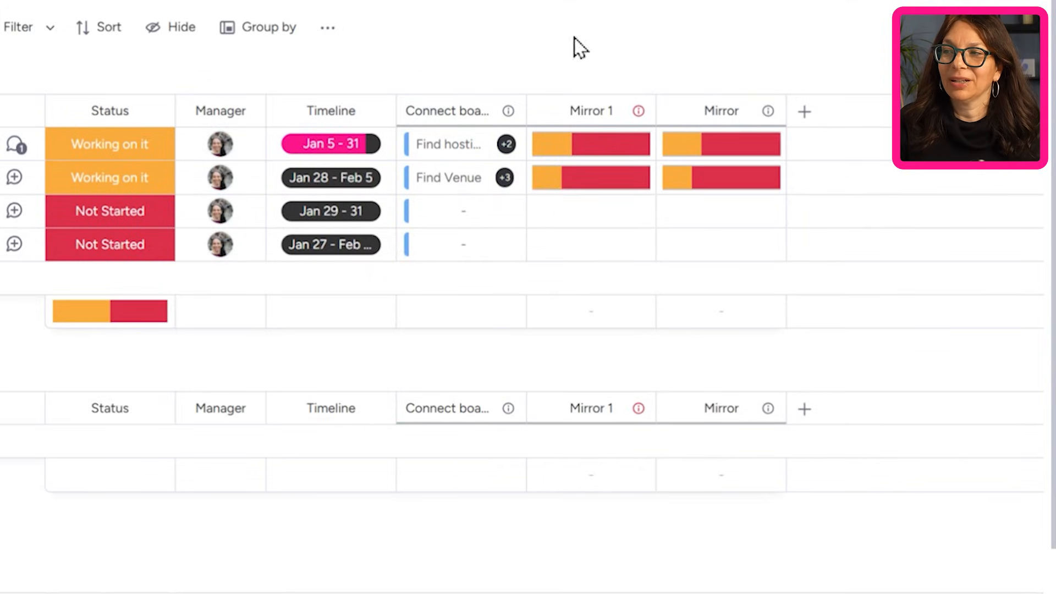
pyautogui.click(682, 48)
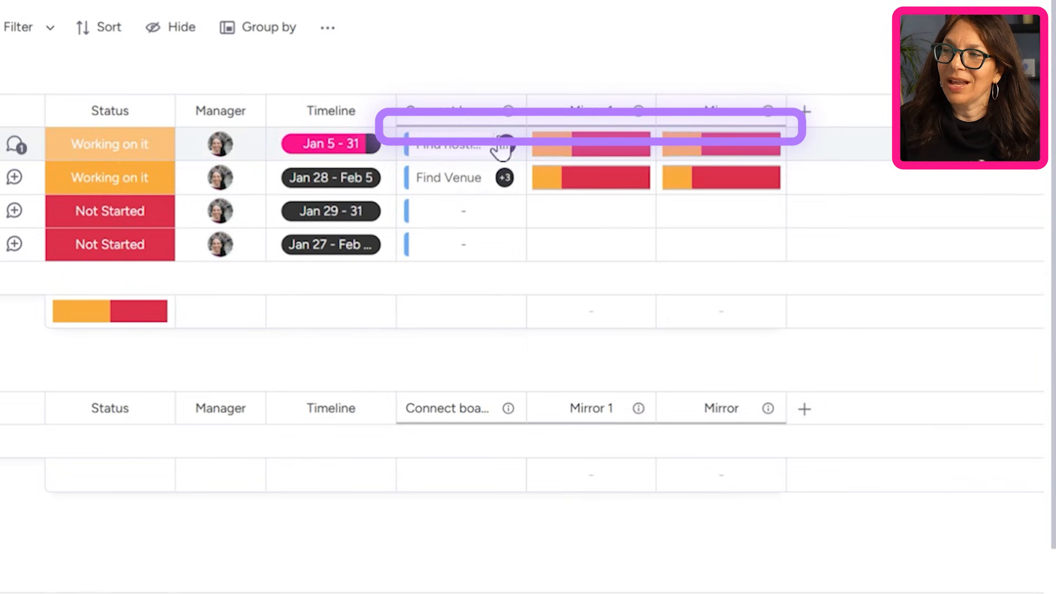
# Step: Set the Mirror column to mirror Progress Tracking from the connected Project #2 and Project #1 boards
pyautogui.moveTo(674, 153)
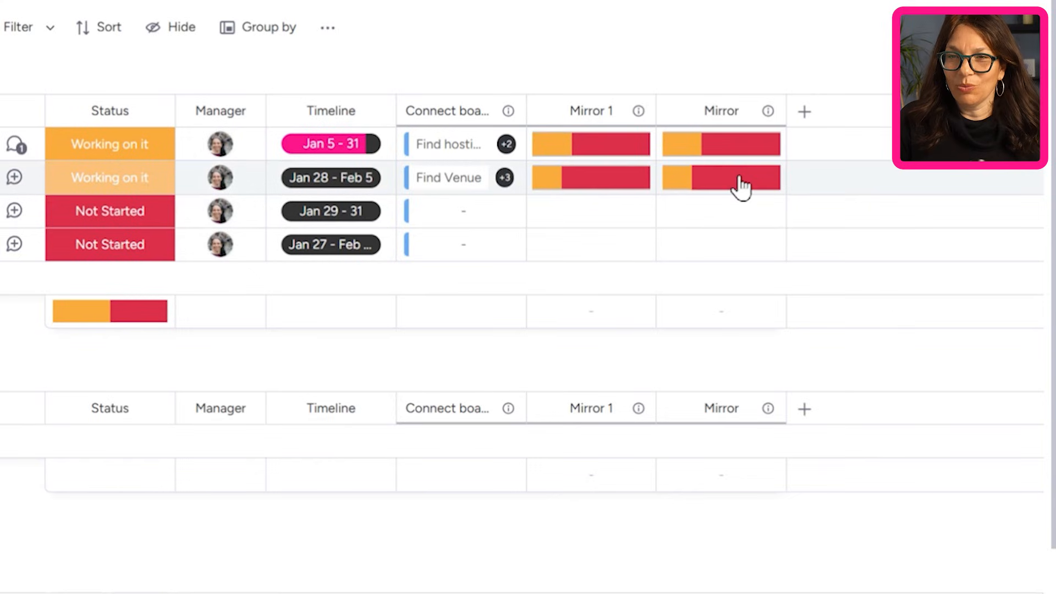
pyautogui.moveTo(742, 186)
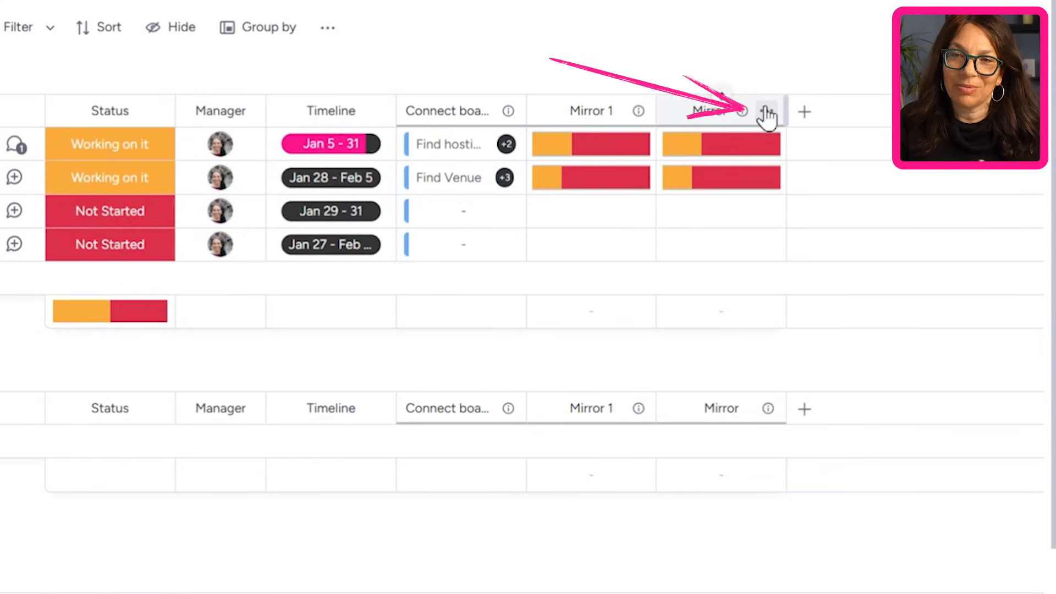
pyautogui.click(768, 111)
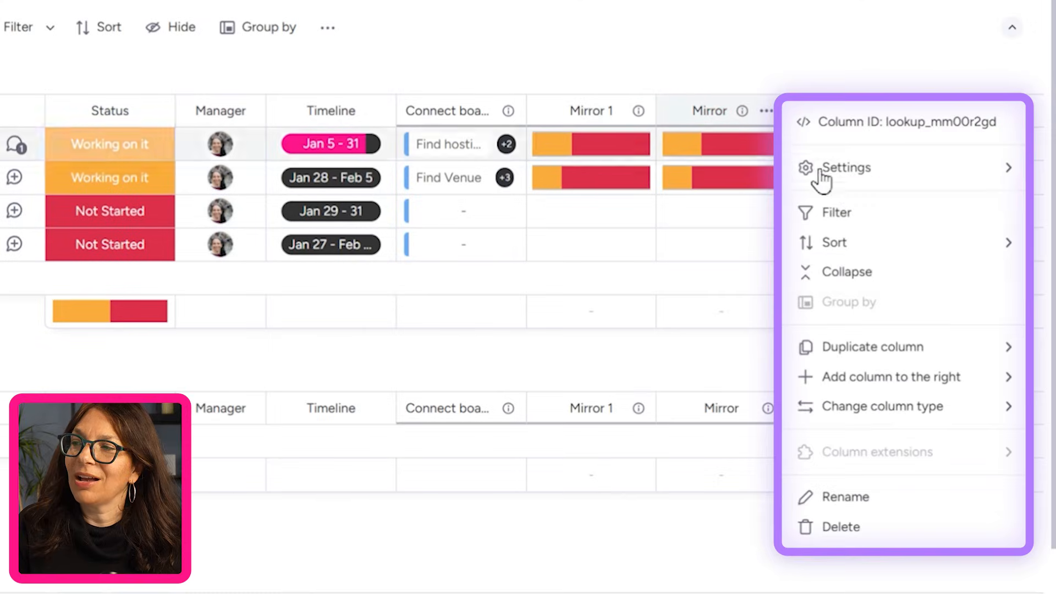
pyautogui.moveTo(853, 185)
pyautogui.click(681, 182)
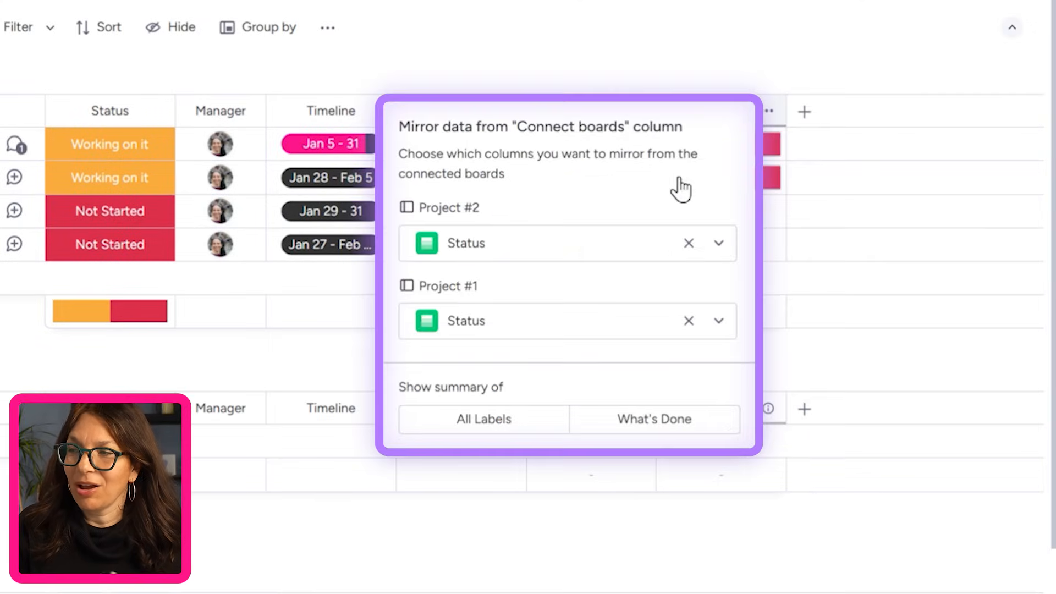
pyautogui.click(718, 245)
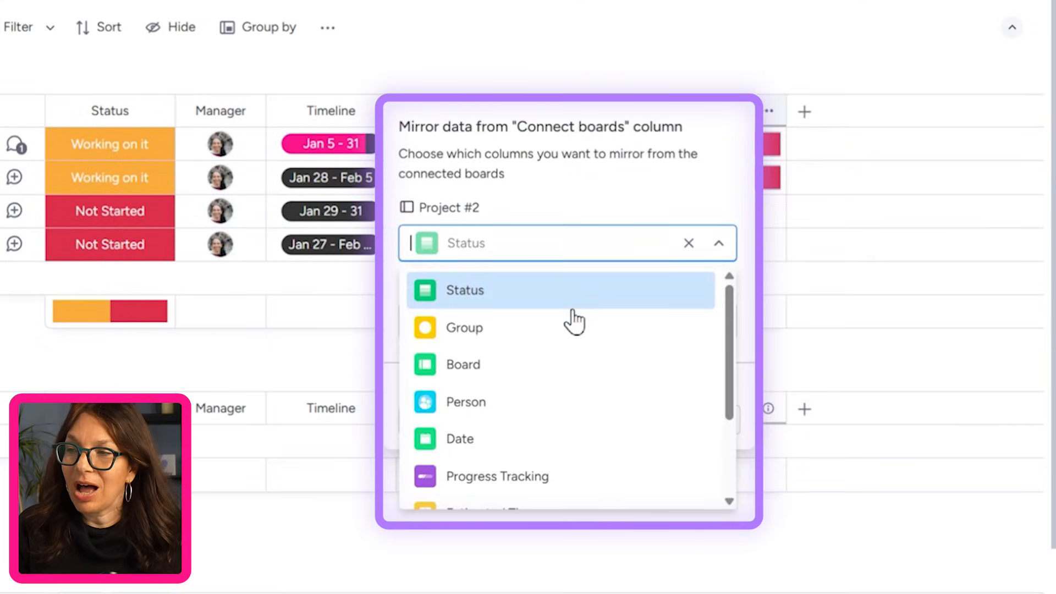
pyautogui.moveTo(731, 342); pyautogui.dragTo(725, 380)
pyautogui.click(562, 433)
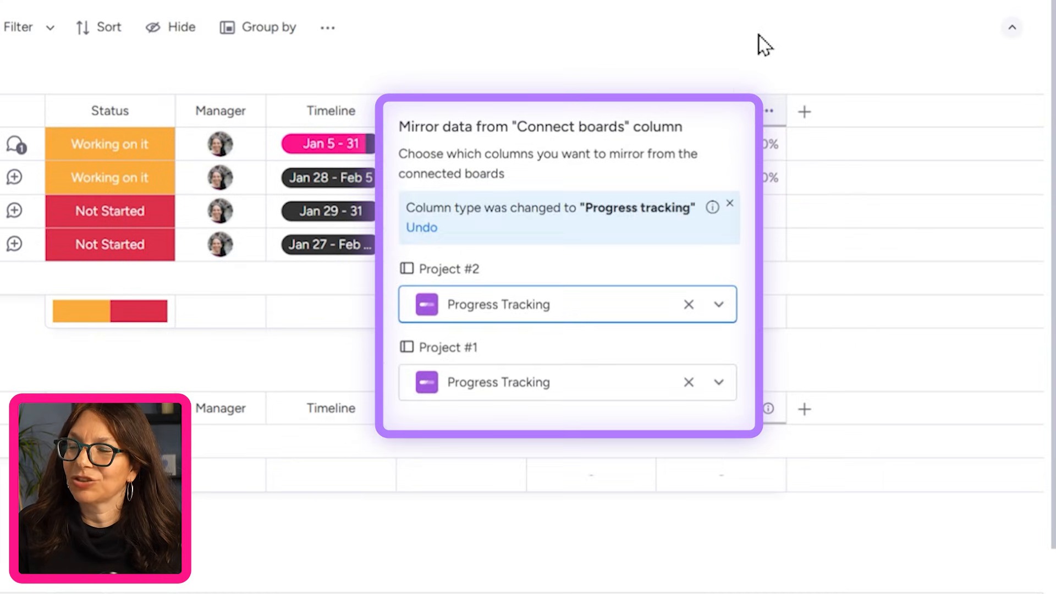
pyautogui.click(759, 44)
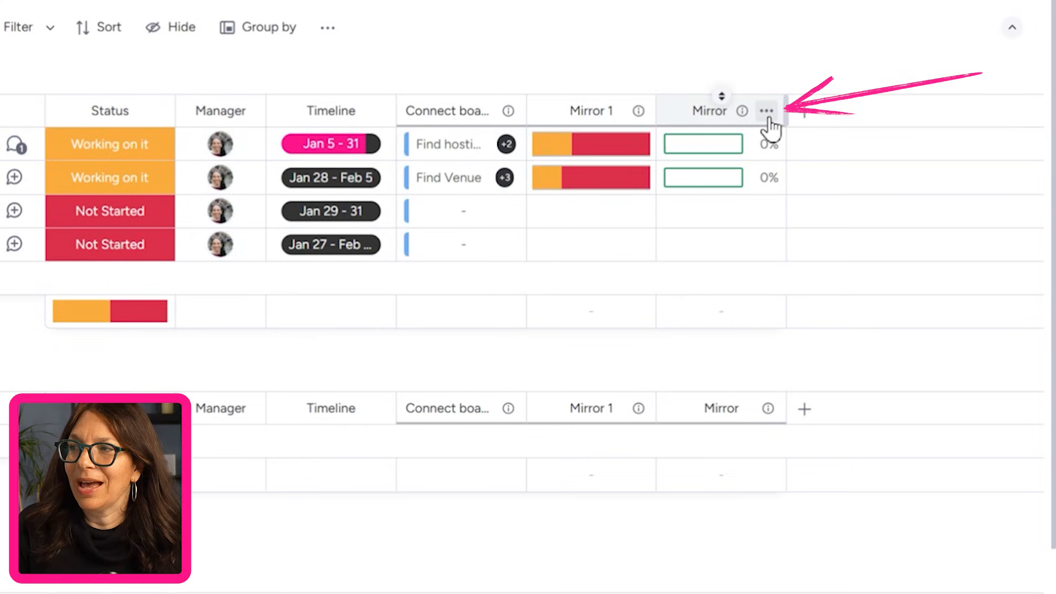
# Step: View the duplication options available for the Mirror column
pyautogui.click(767, 112)
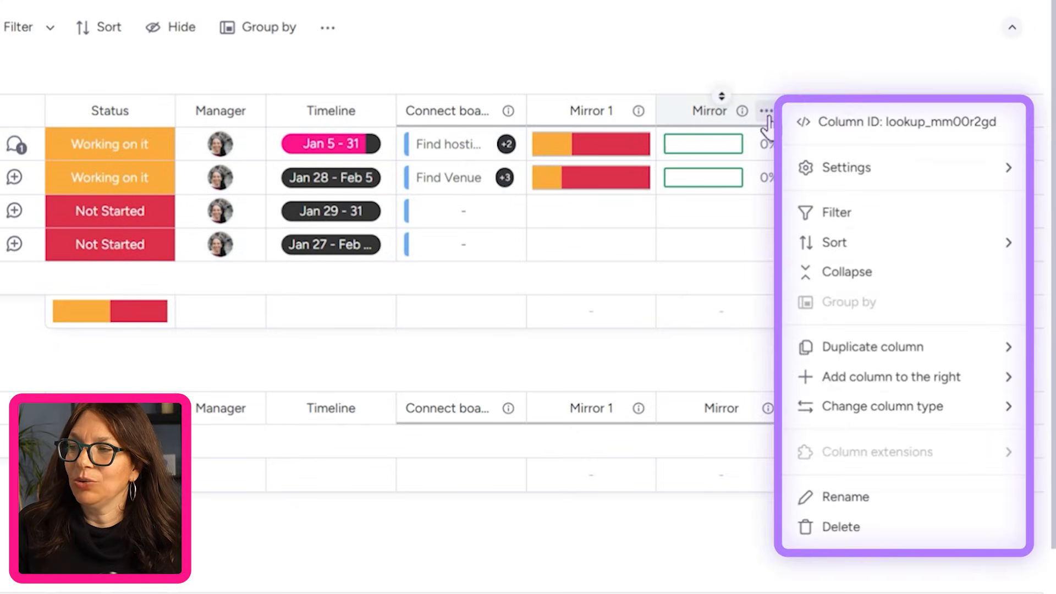
pyautogui.moveTo(873, 363)
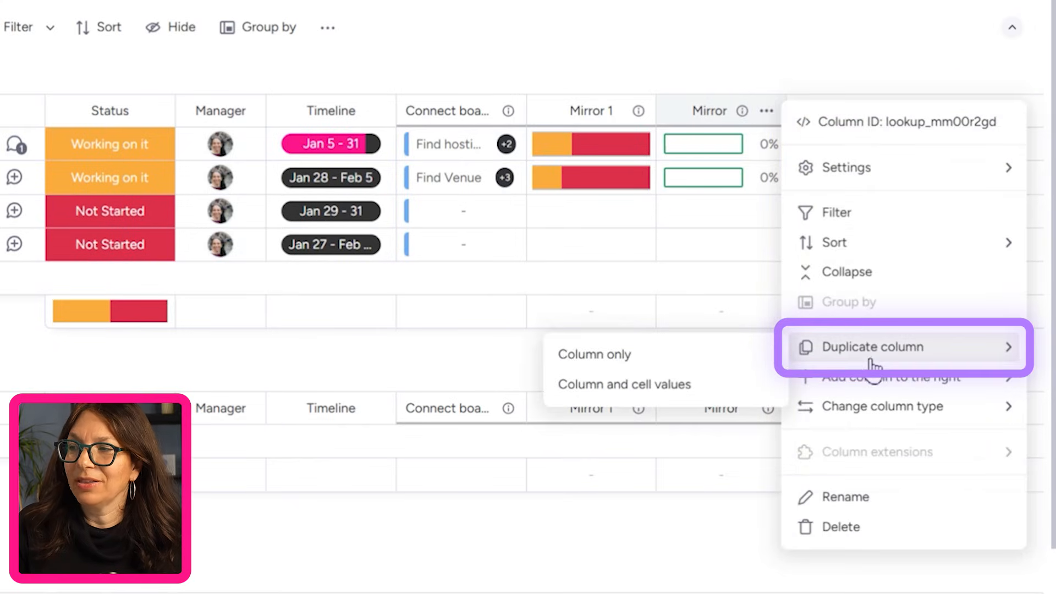
pyautogui.click(687, 62)
pyautogui.click(803, 116)
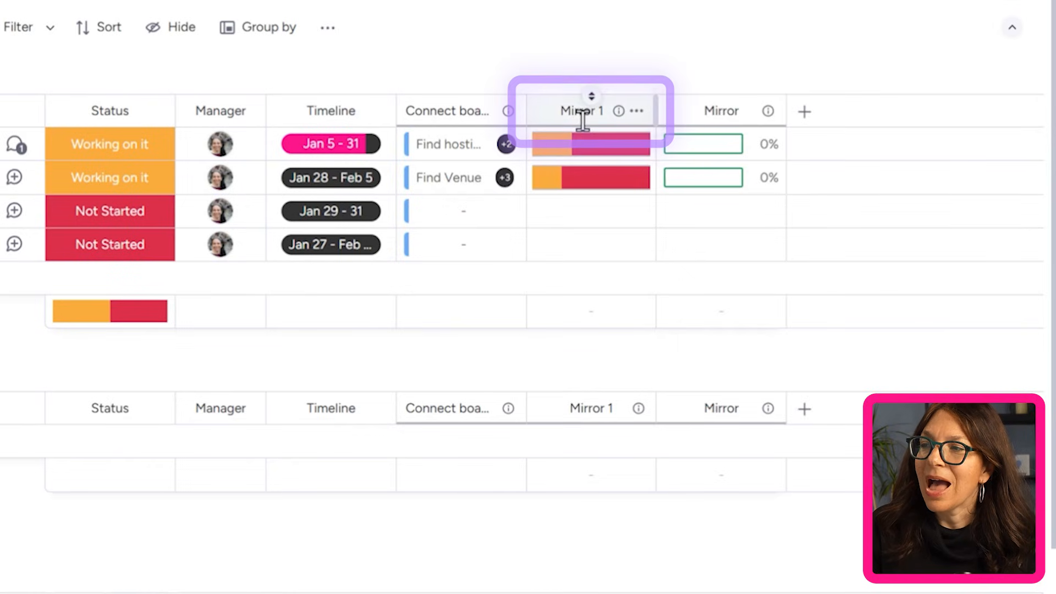
# Step: Rename the Mirror 1 column to Task Status
pyautogui.moveTo(579, 115); pyautogui.dragTo(586, 113)
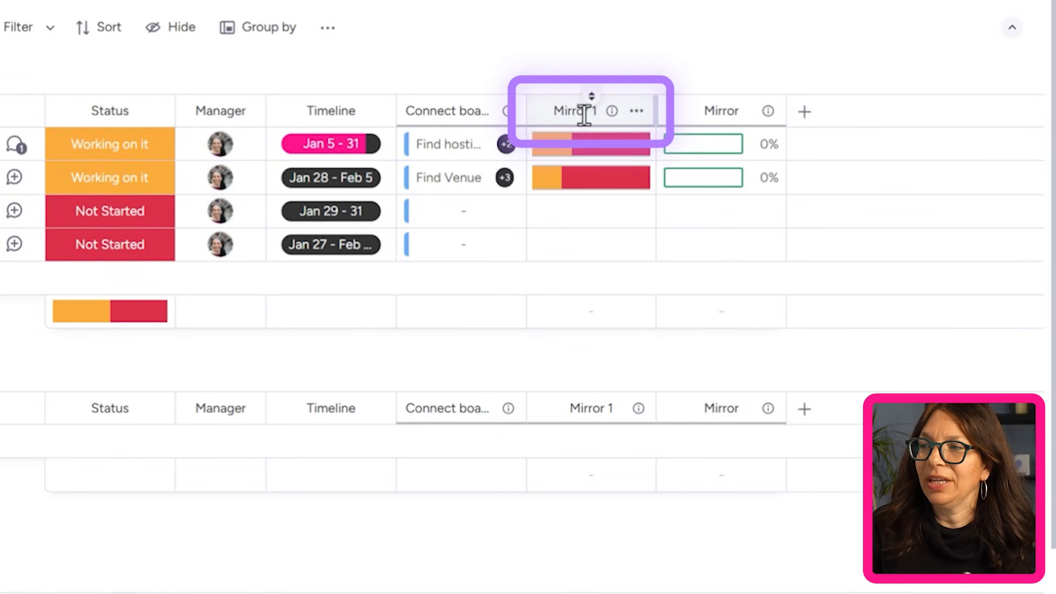
pyautogui.click(585, 112)
pyautogui.press('BackSpace')
pyautogui.press('BackSpace')
pyautogui.press('BackSpace')
pyautogui.press('BackSpace')
pyautogui.press('BackSpace')
pyautogui.press('BackSpace')
pyautogui.press('BackSpace')
pyautogui.press('BackSpace')
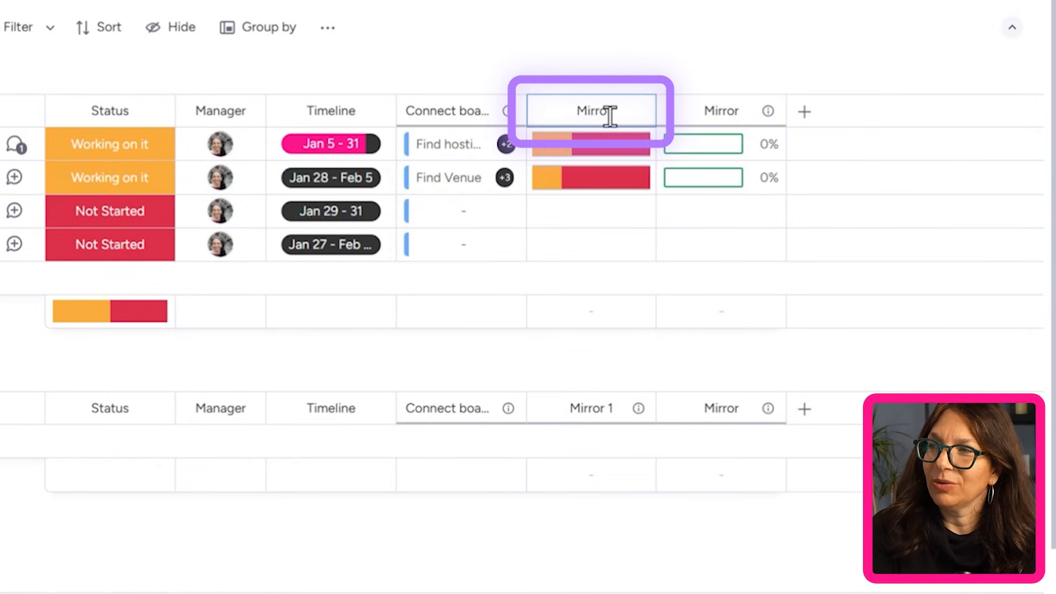
pyautogui.write('Tas')
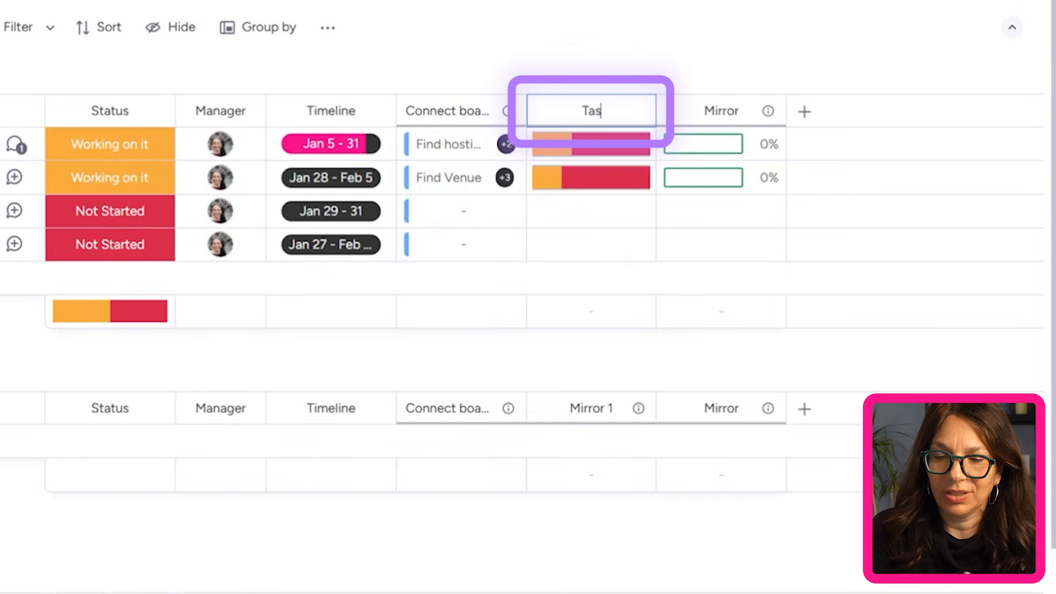
pyautogui.write('k Status')
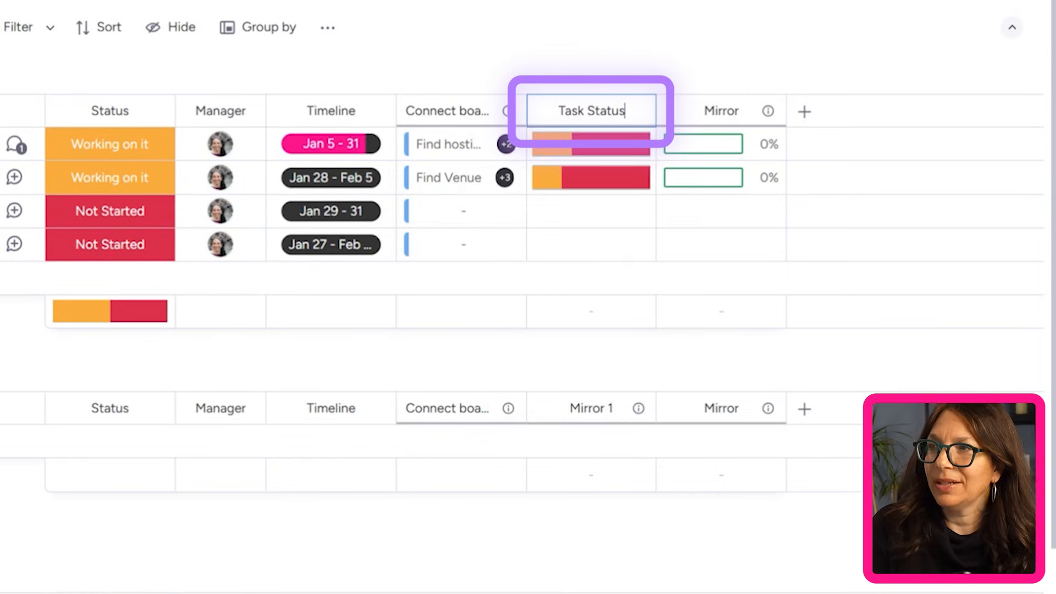
pyautogui.press('Return')
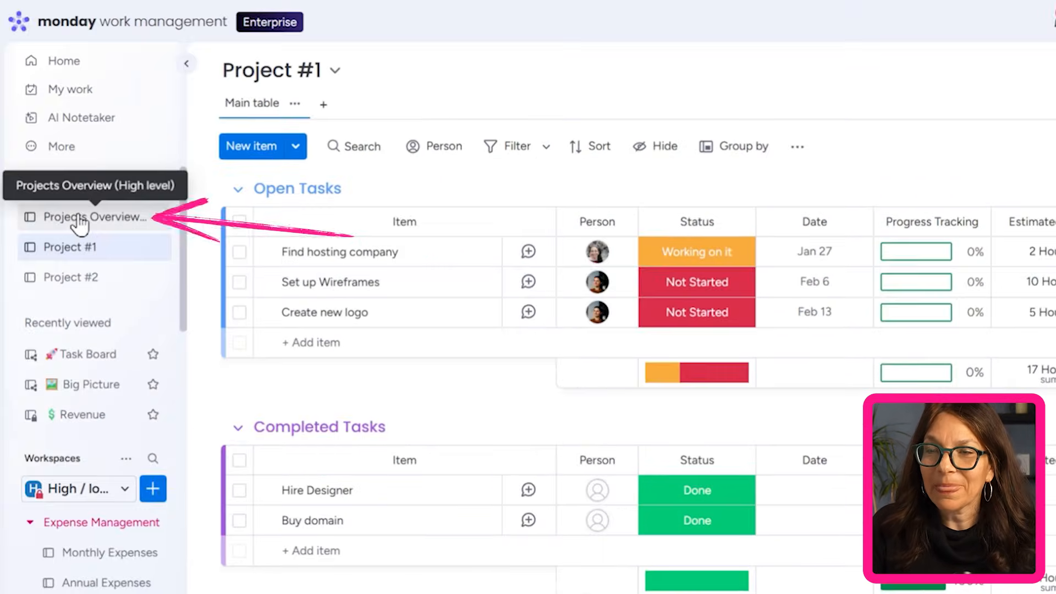
# Step: Return to Projects Overview (High level), review which boards the Connect boards column links to, and open the Project #1 board
pyautogui.click(80, 220)
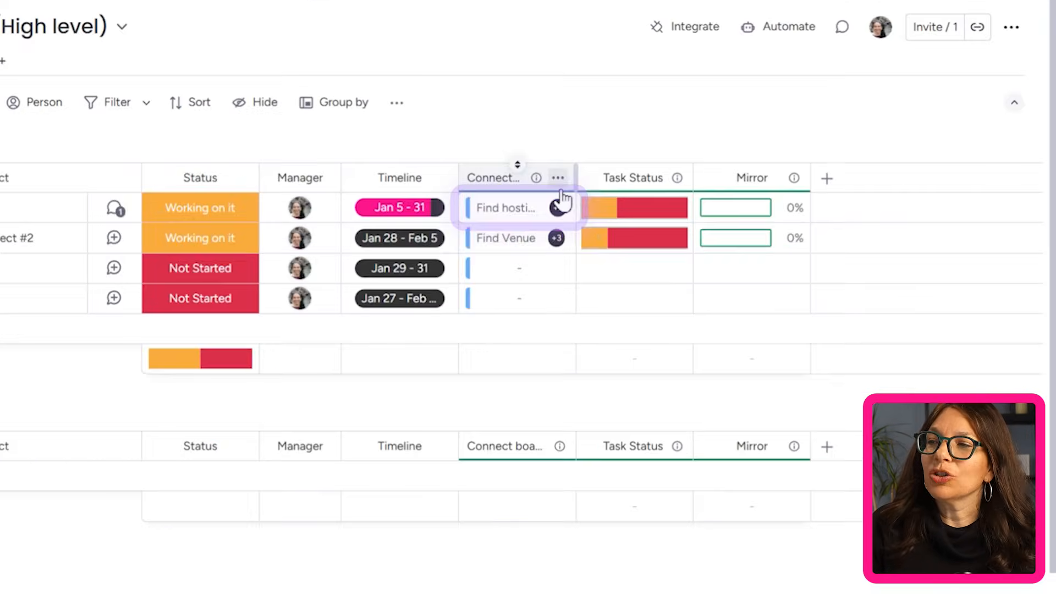
pyautogui.click(561, 198)
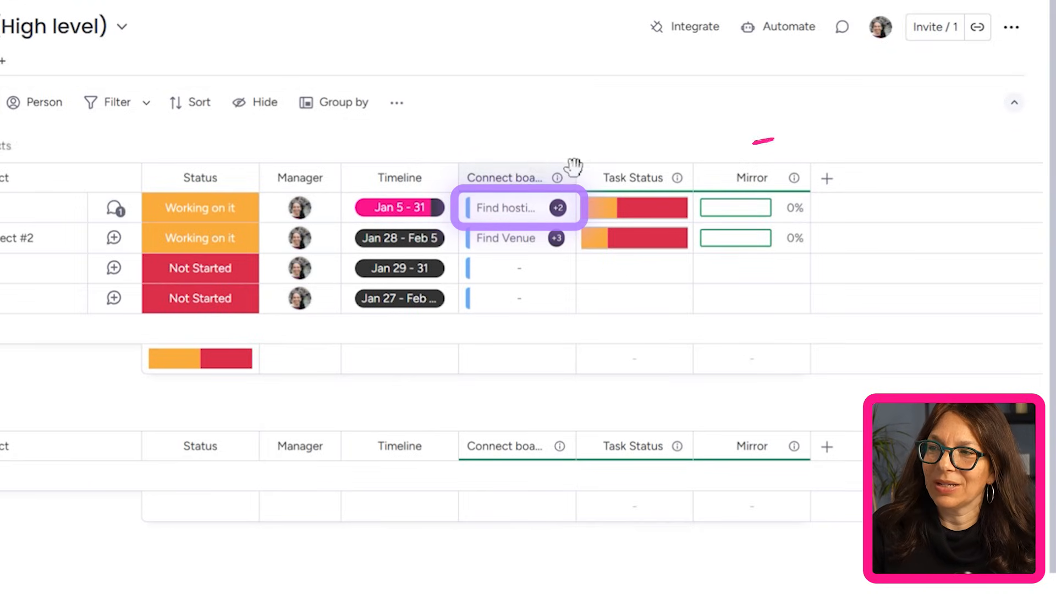
pyautogui.moveTo(561, 184)
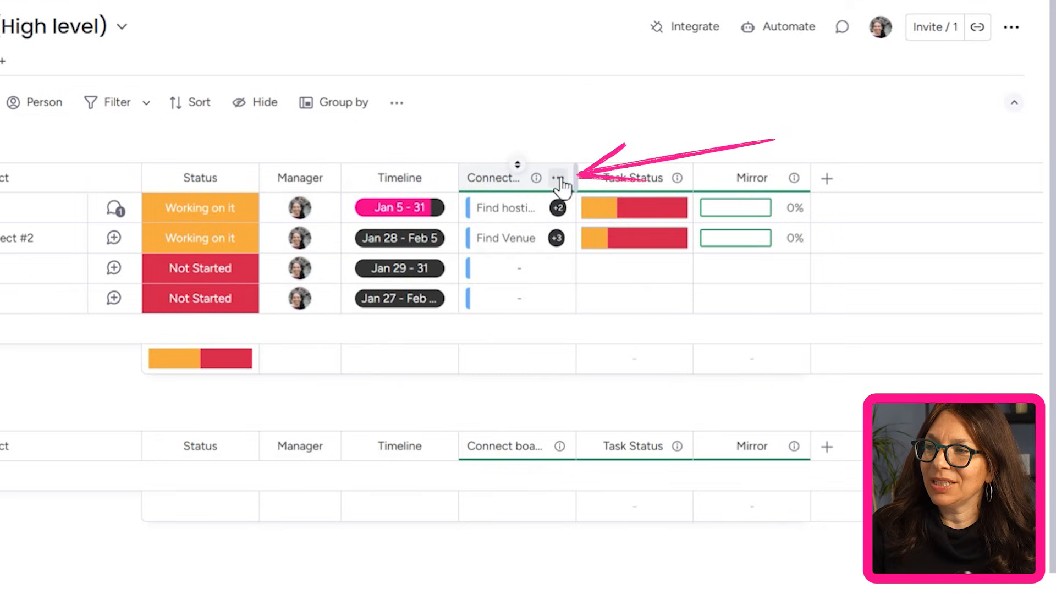
pyautogui.click(560, 180)
pyautogui.moveTo(663, 237)
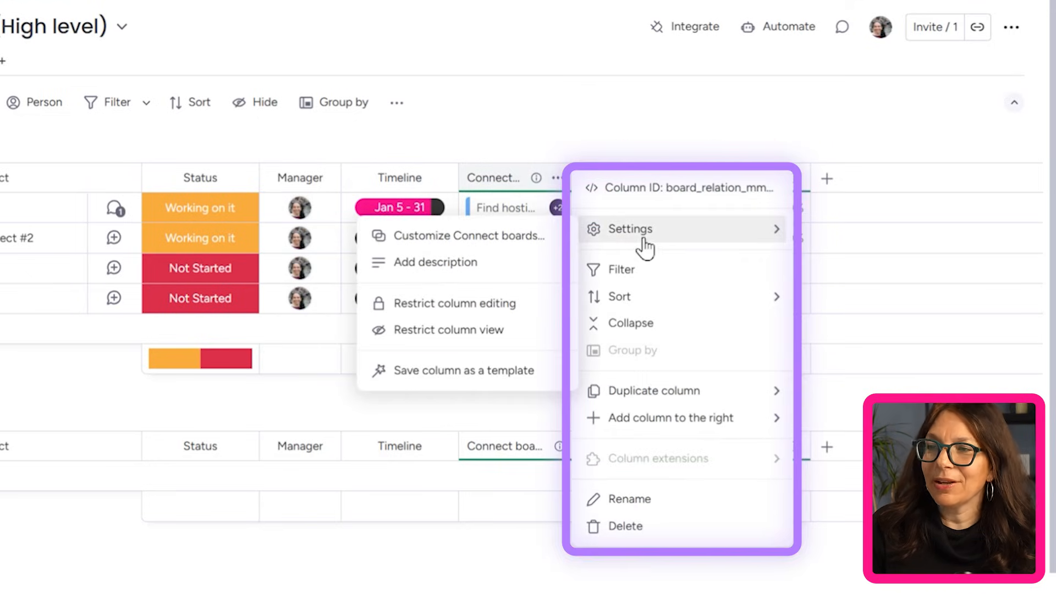
pyautogui.click(512, 246)
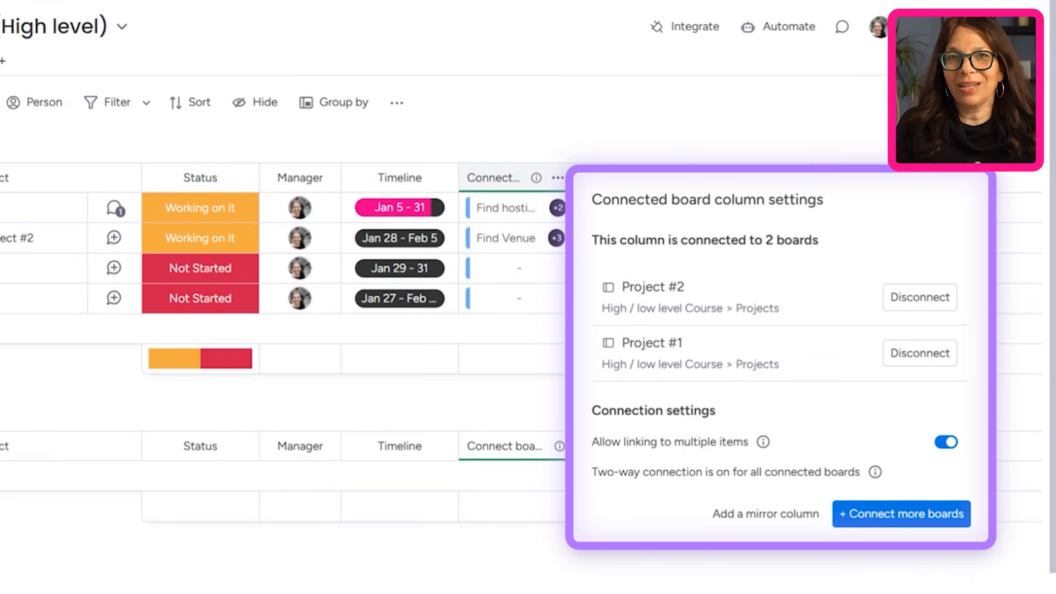
pyautogui.click(764, 114)
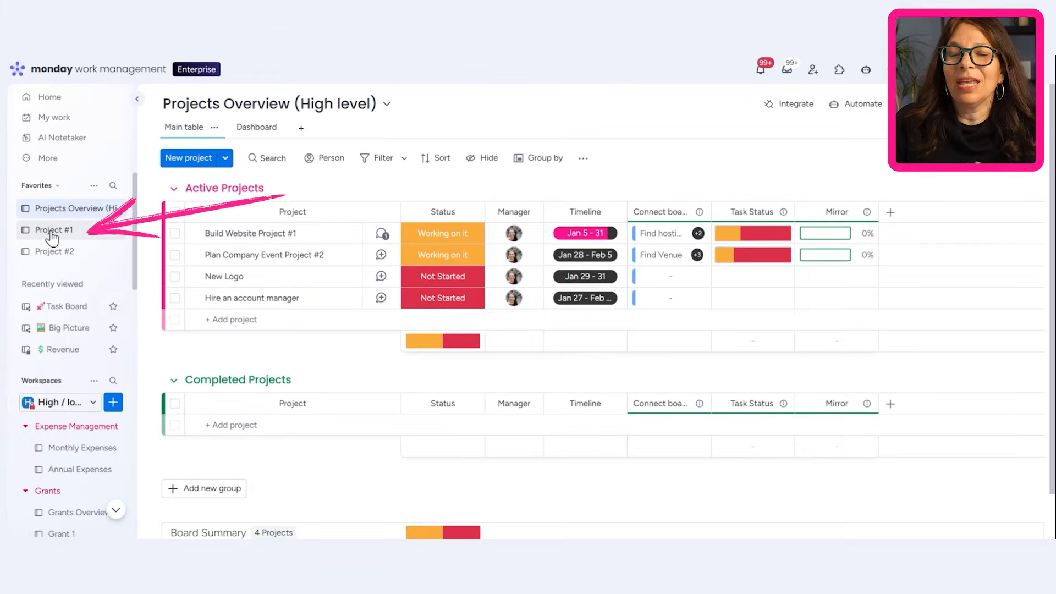
pyautogui.click(51, 233)
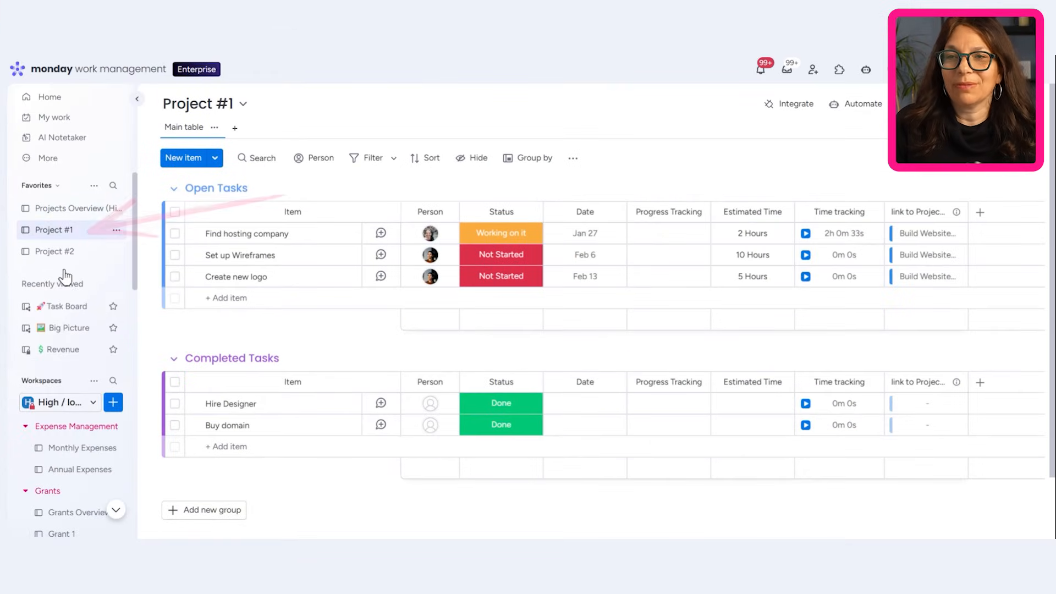